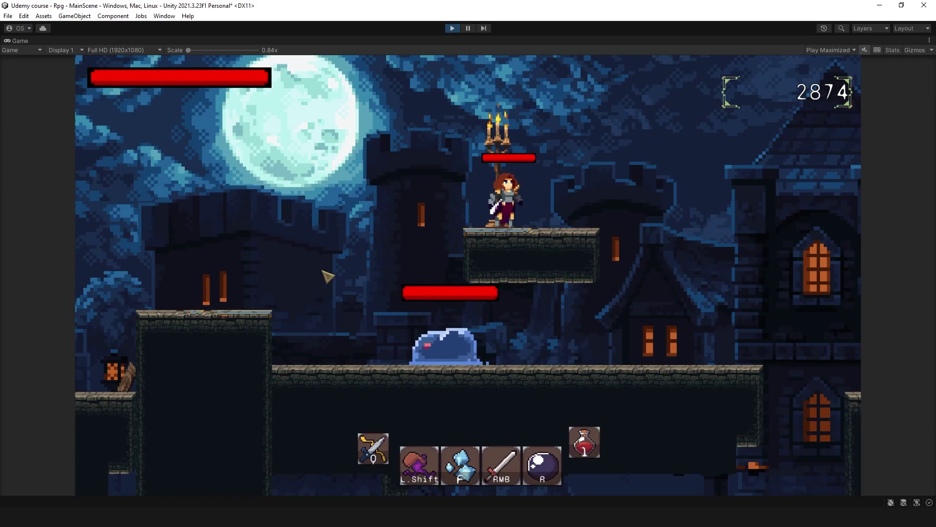
Move the player around the big slime in the running game to watch how the enemy behaves
click(323, 282)
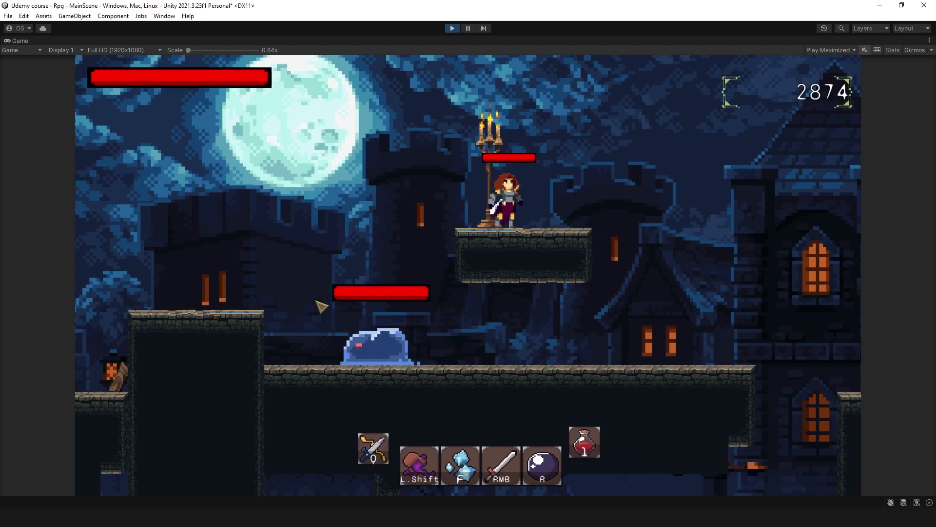
key(a)
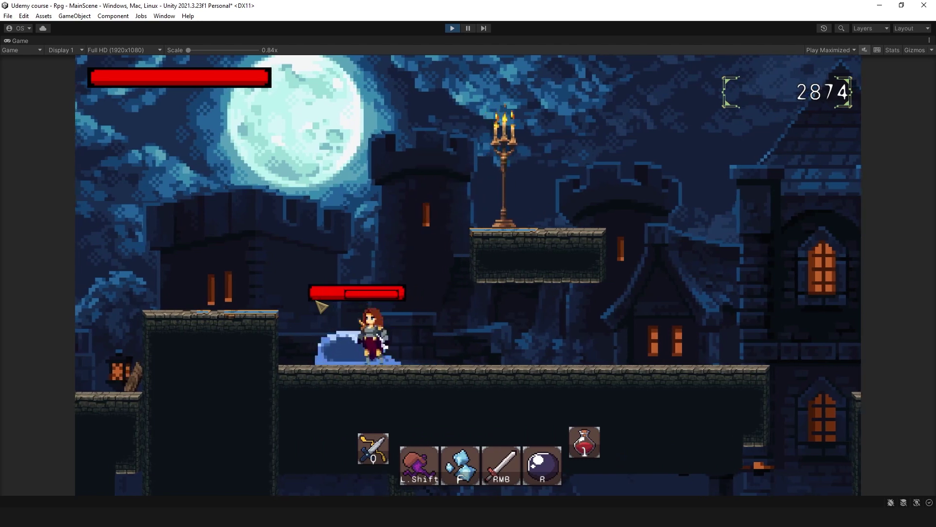
key(d)
key(d)
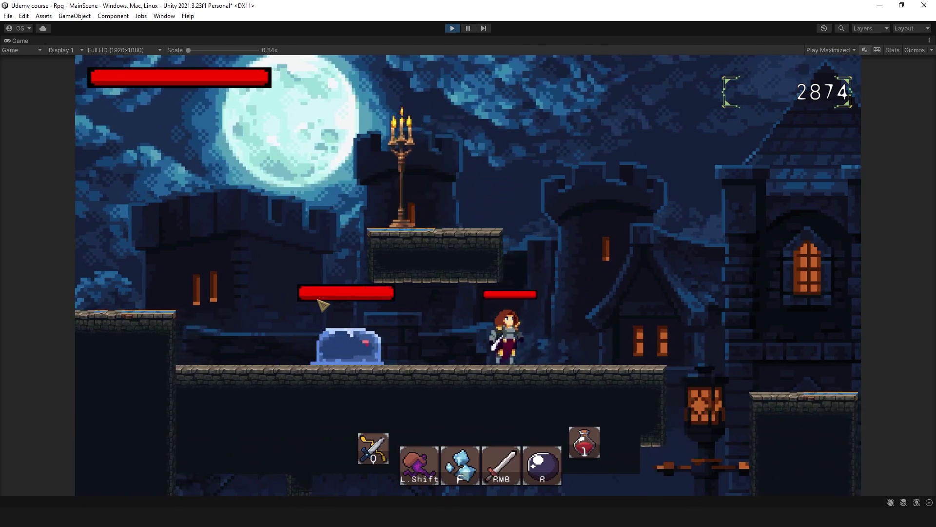
key(d)
key(a)
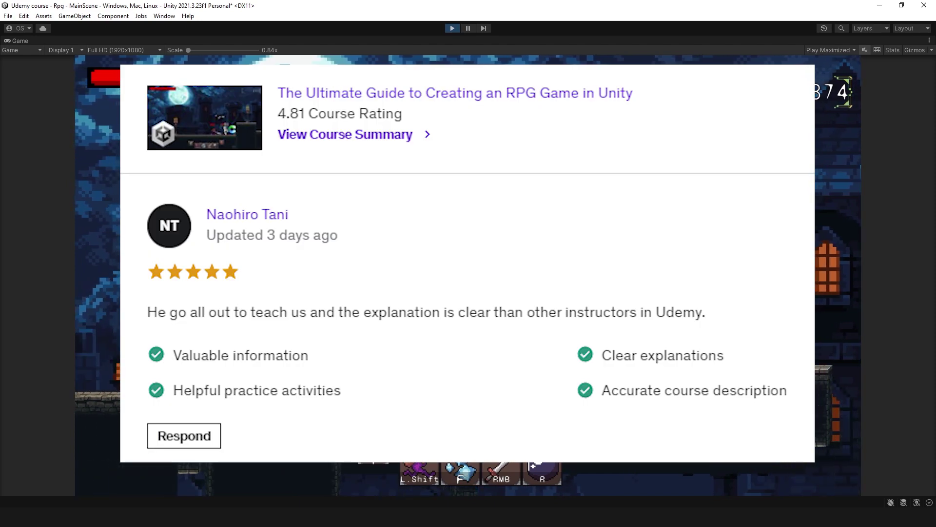
key(d)
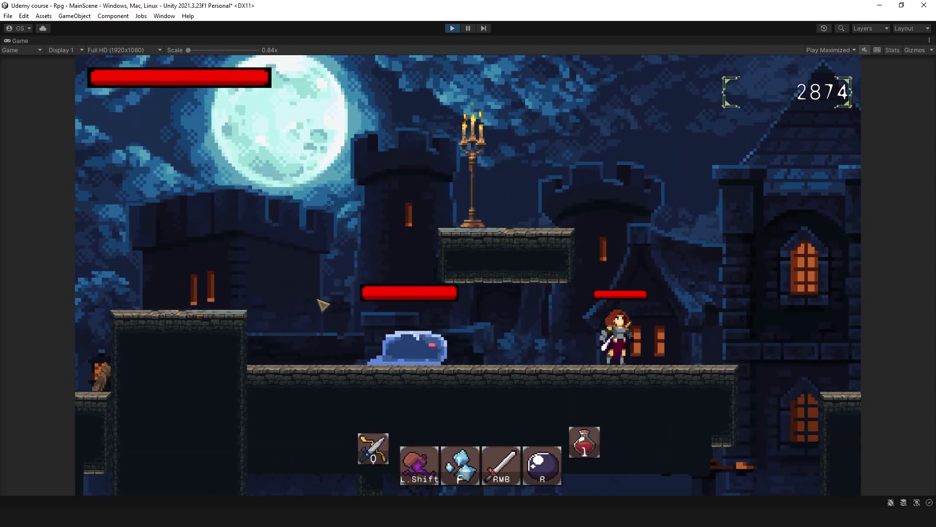
key(d)
key(a)
drag(568, 206, 381, 322)
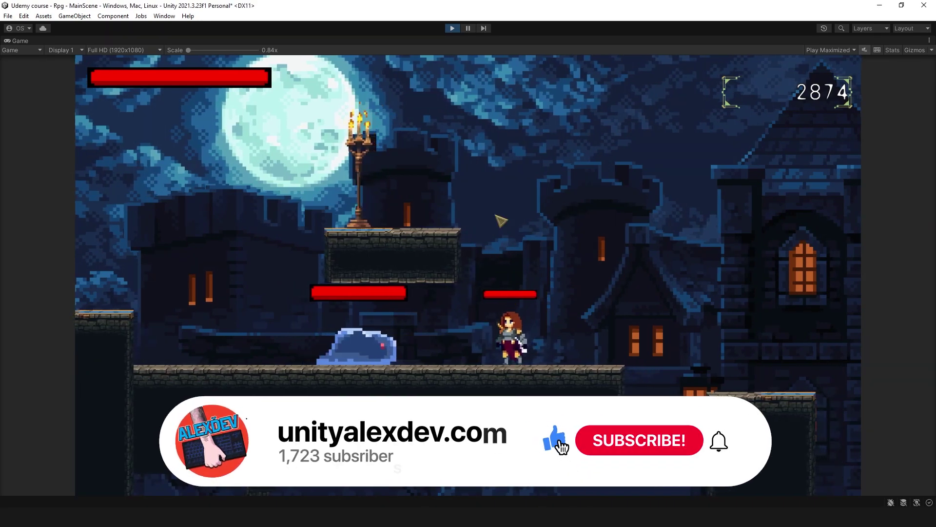
Leave the maximized game view, stop Play mode and widen the project browser at the Assets root
double_click(516, 42)
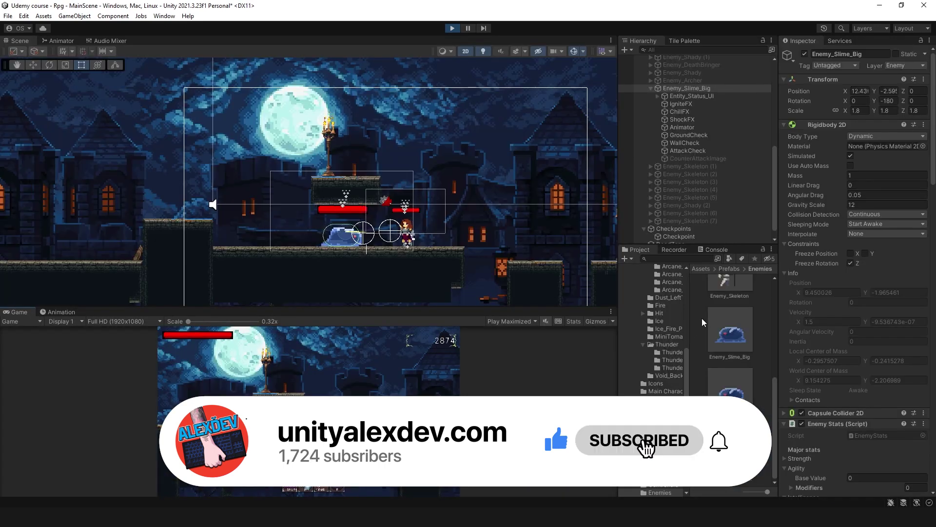
click(701, 269)
click(454, 28)
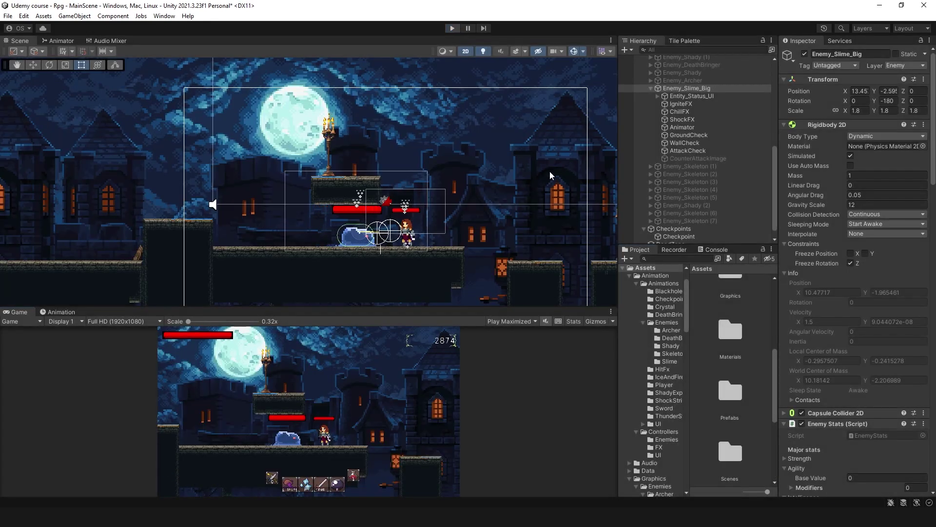
drag(618, 336, 480, 313)
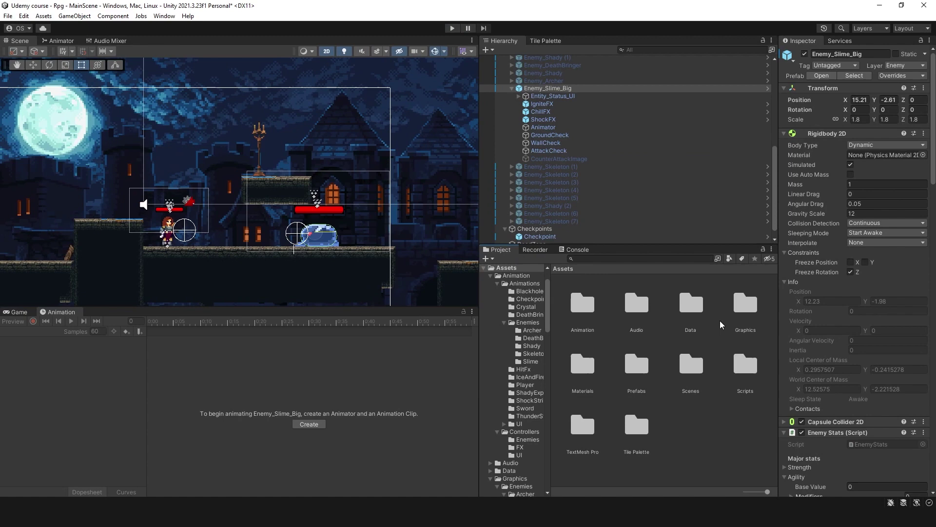
Open the slime-Sheet texture from Assets/Graphics/Enemies/Slime in the Sprite Editor
double_click(745, 317)
double_click(586, 312)
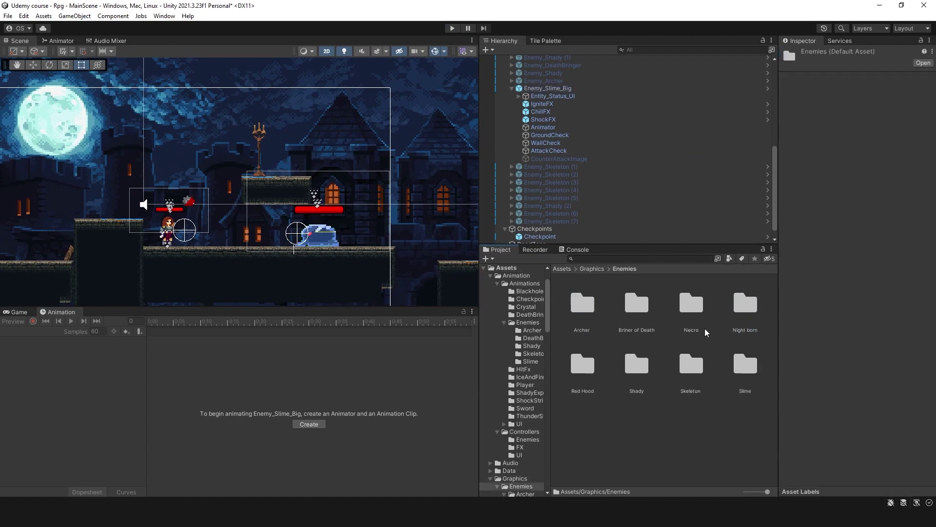
double_click(742, 366)
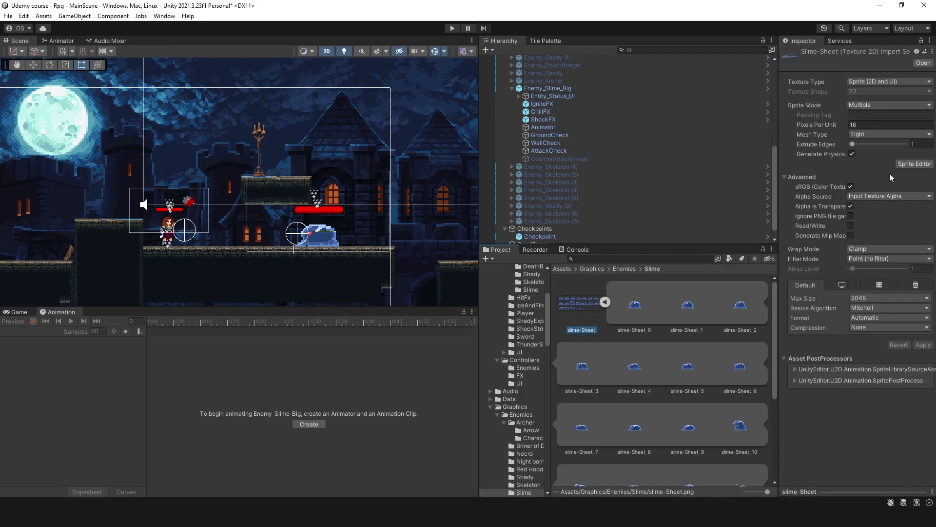
click(914, 164)
Circle the slime sheet's groups of animation frames, clear the markings and close the Sprite Editor
drag(129, 186, 98, 244)
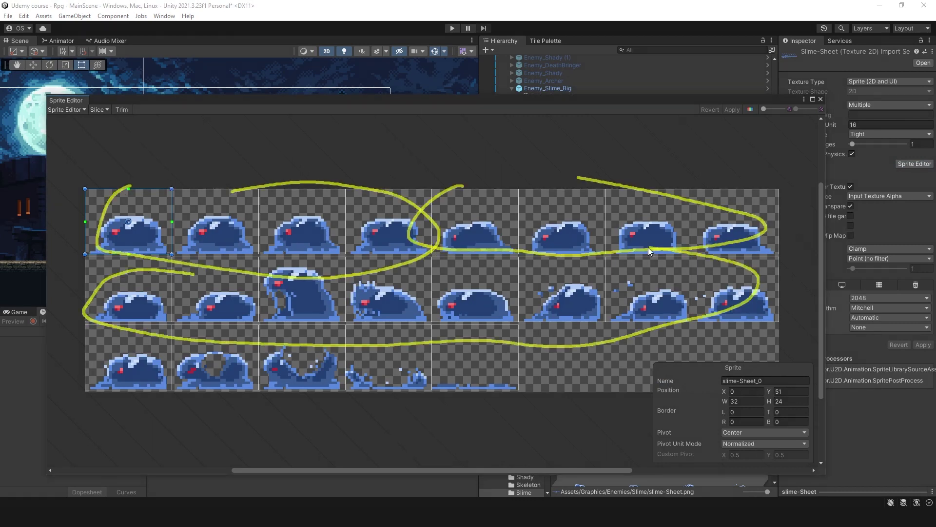
drag(648, 247, 223, 274)
drag(352, 326, 406, 417)
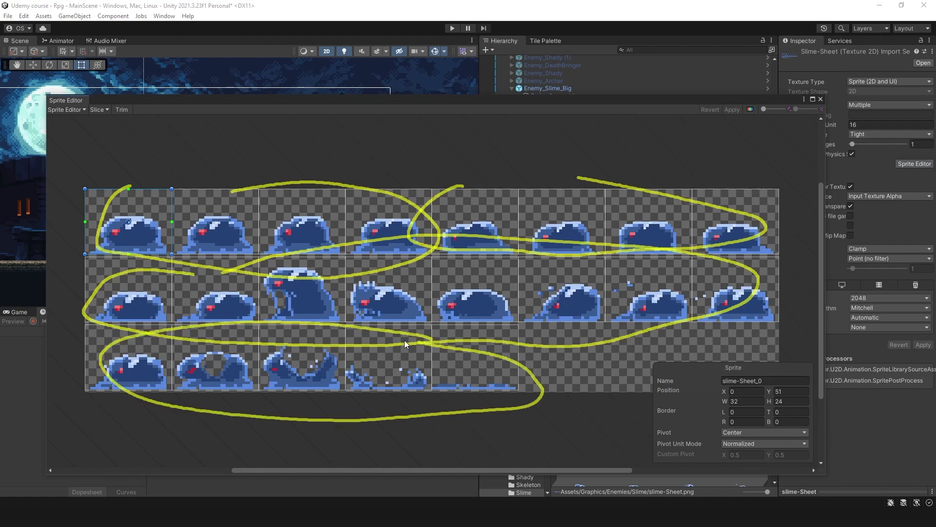
key(Escape)
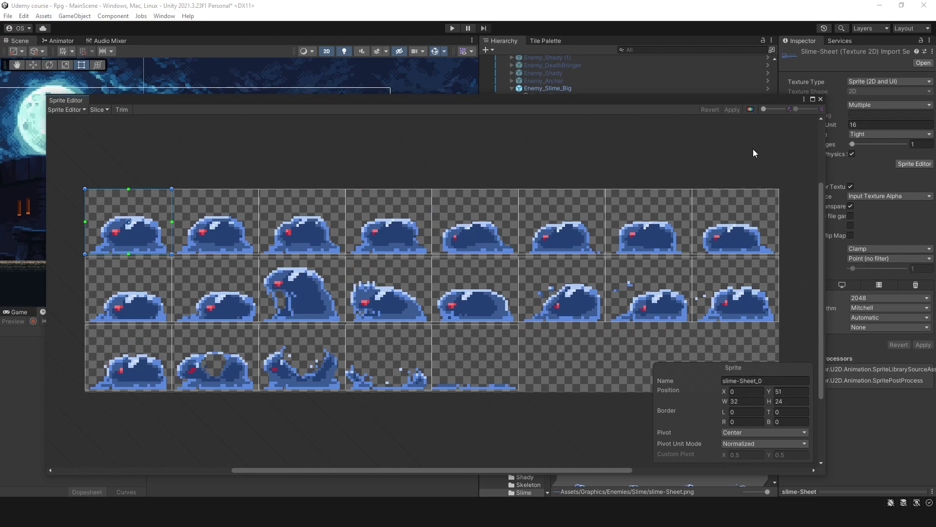
click(821, 99)
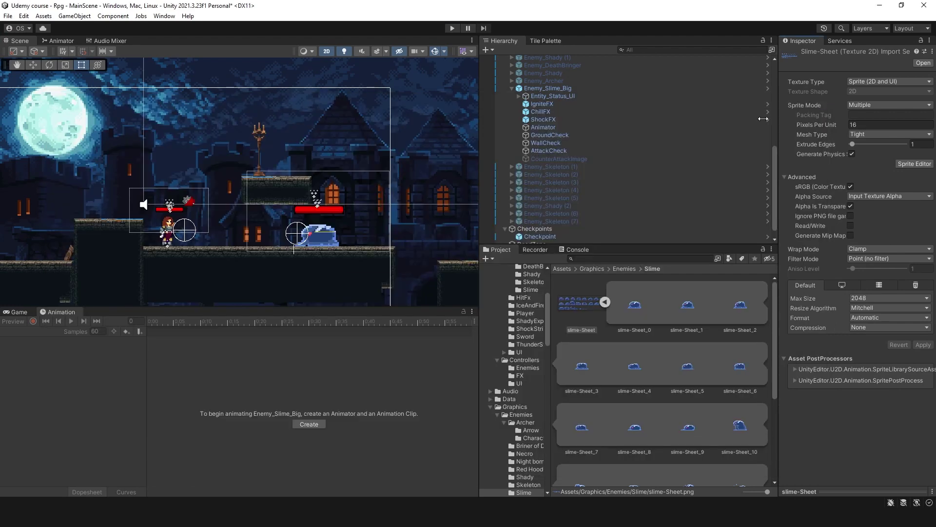
Run the game and approach the slime to watch its attack, briefly marking an exclamation sign above it
key(ctrl+p)
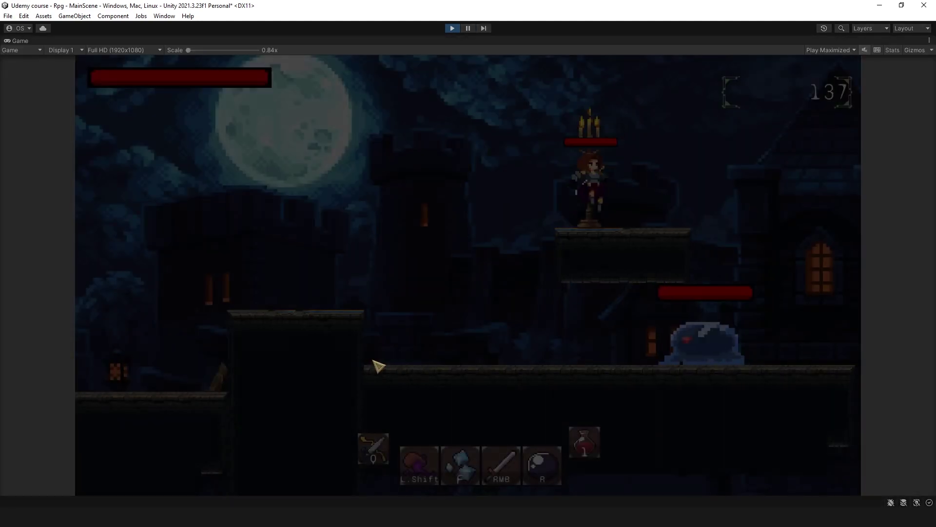
key(a)
key(d)
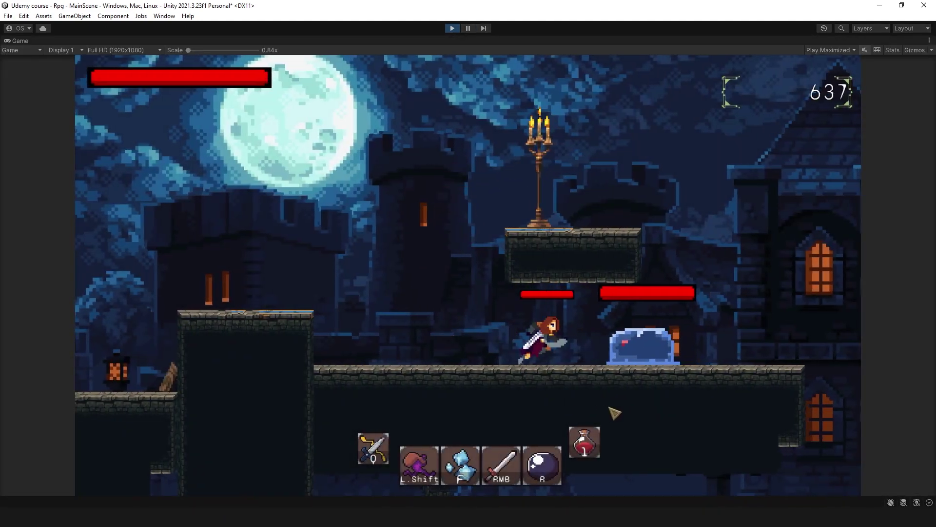
key(a)
key(d)
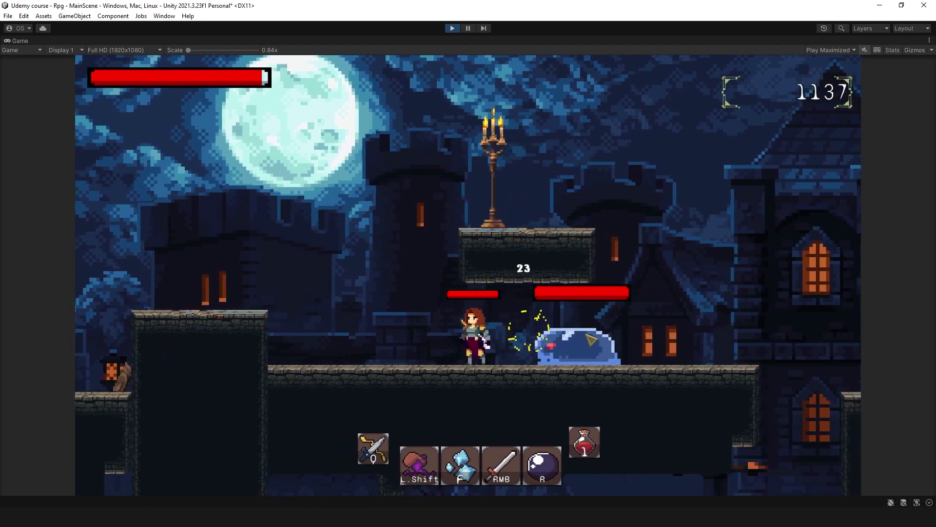
key(a)
key(d)
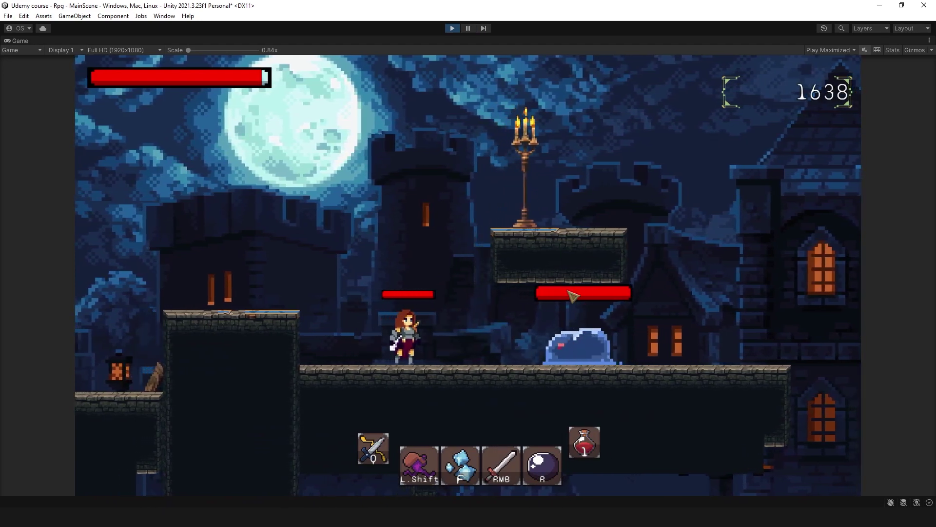
drag(555, 242, 549, 294)
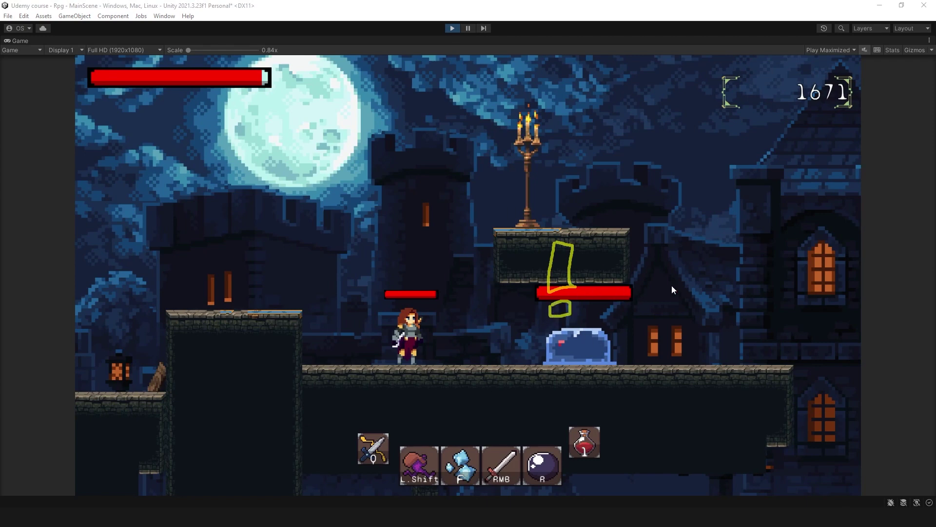
key(Escape)
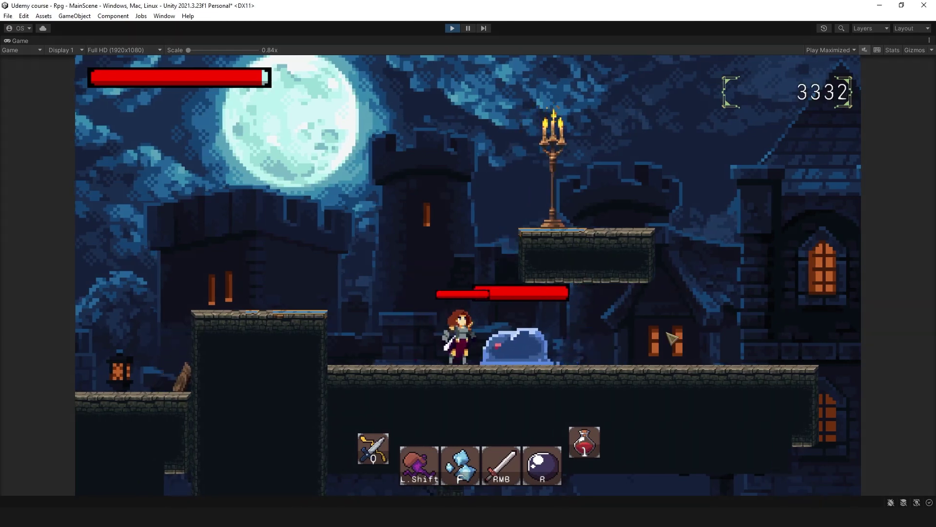
Stand the player close to the slime and test countering its attack to stun it
key(a)
key(d)
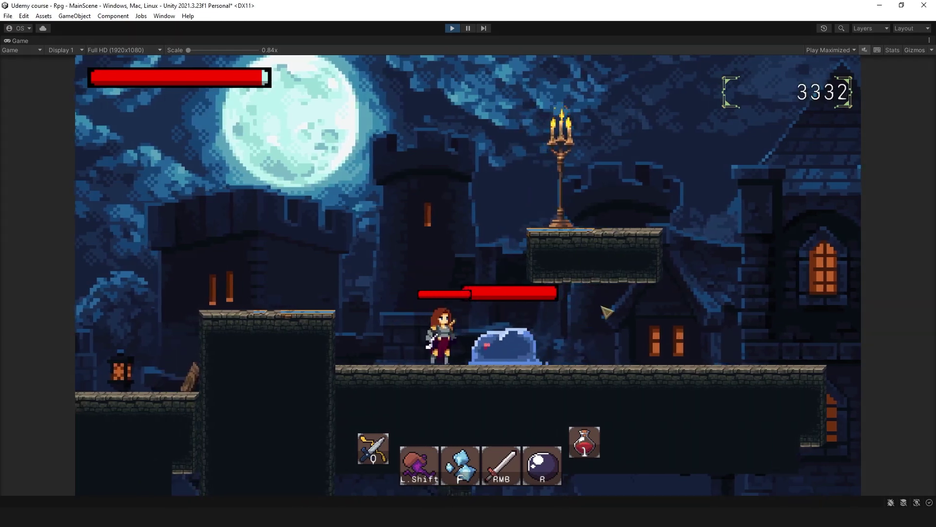
click(600, 308)
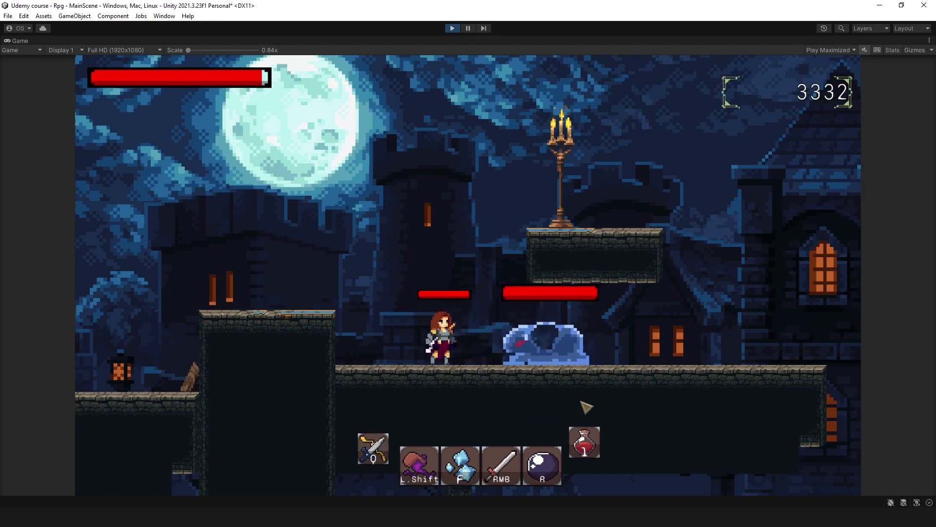
key(q)
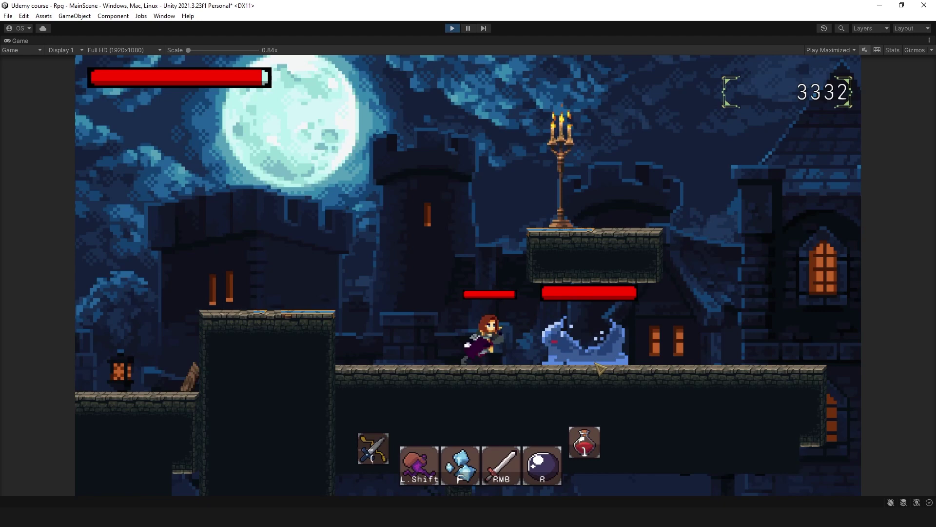
key(d)
click(648, 357)
click(649, 358)
key(a)
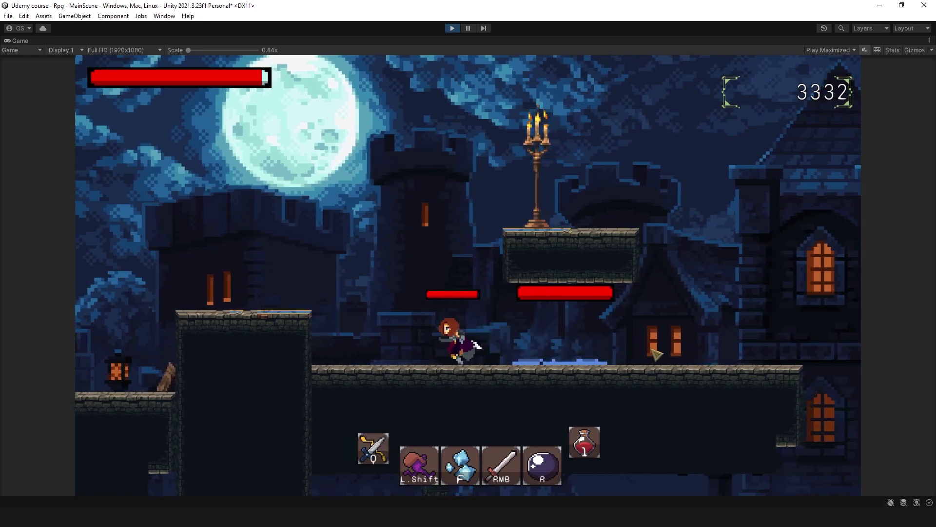
key(q)
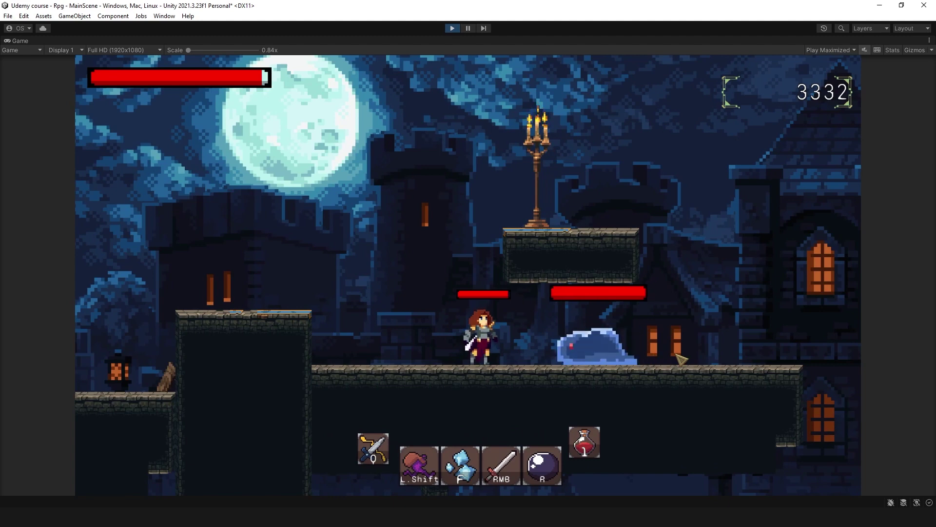
Reposition the player beside the slime, strike it with the sword and dash past it
key(a)
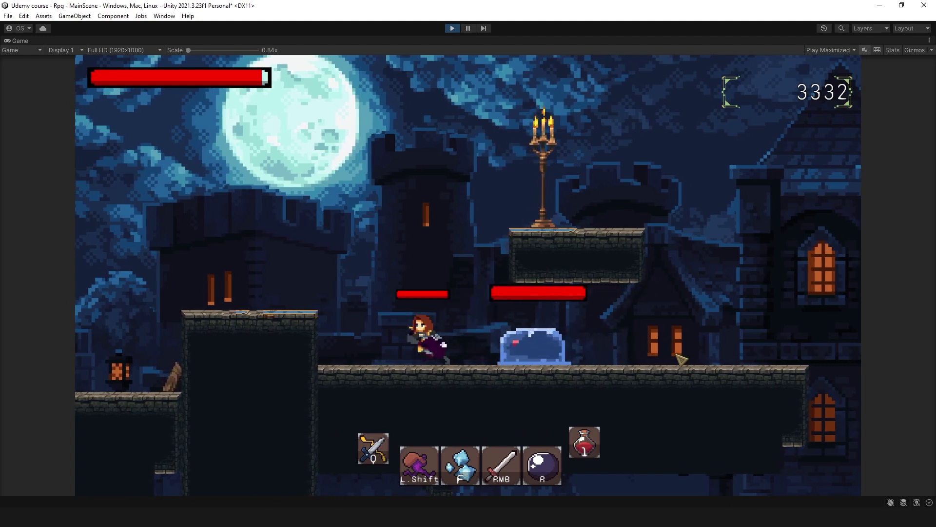
key(a)
key(d)
key(a)
key(d)
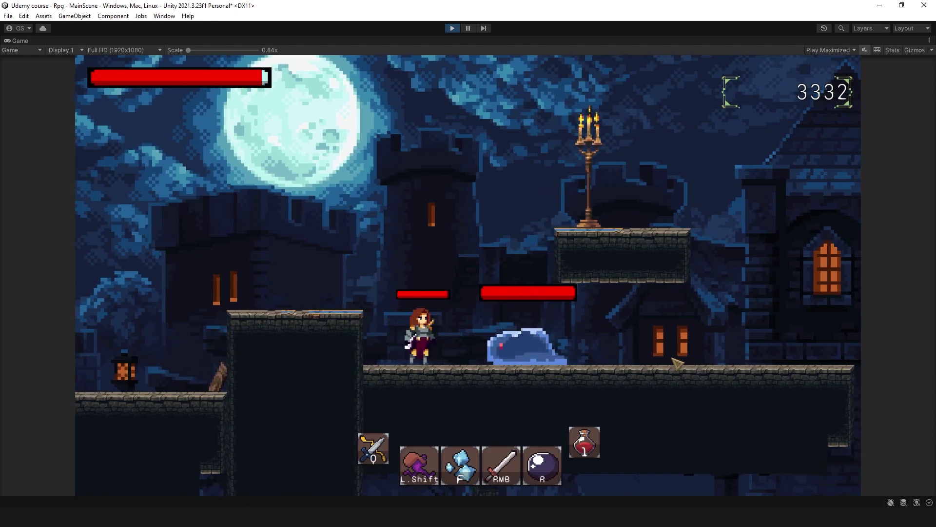
key(d)
click(673, 359)
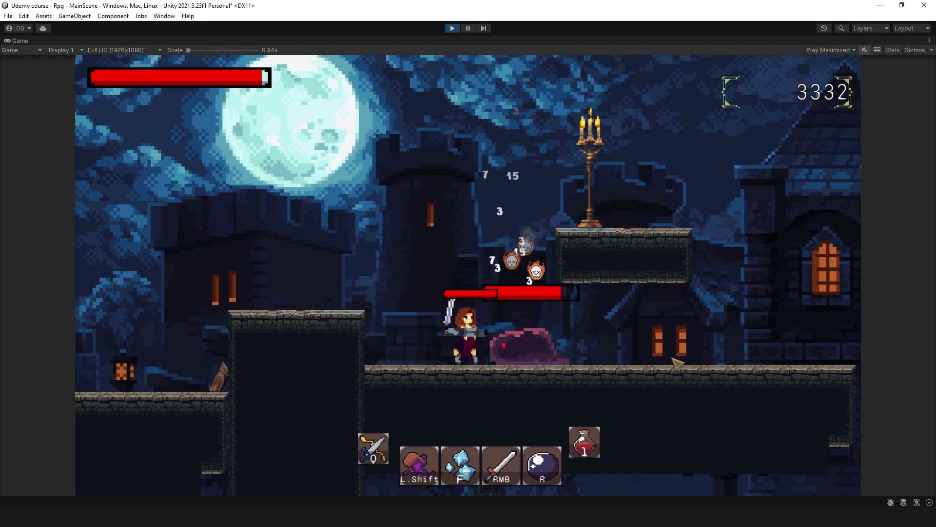
click(672, 359)
key(shift)
key(a)
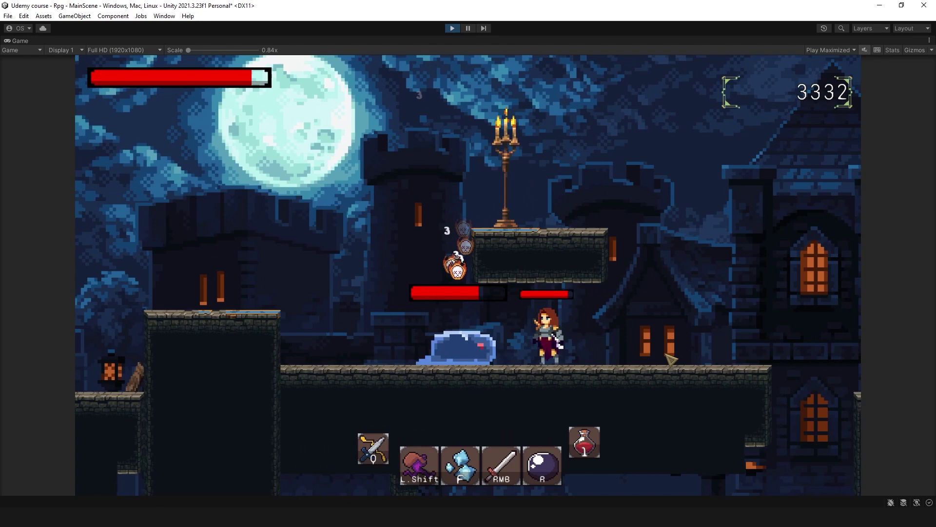
Back away from the slime and test the crystal and sword-throw skills on it from a distance
key(d)
key(f)
key(a)
key(f)
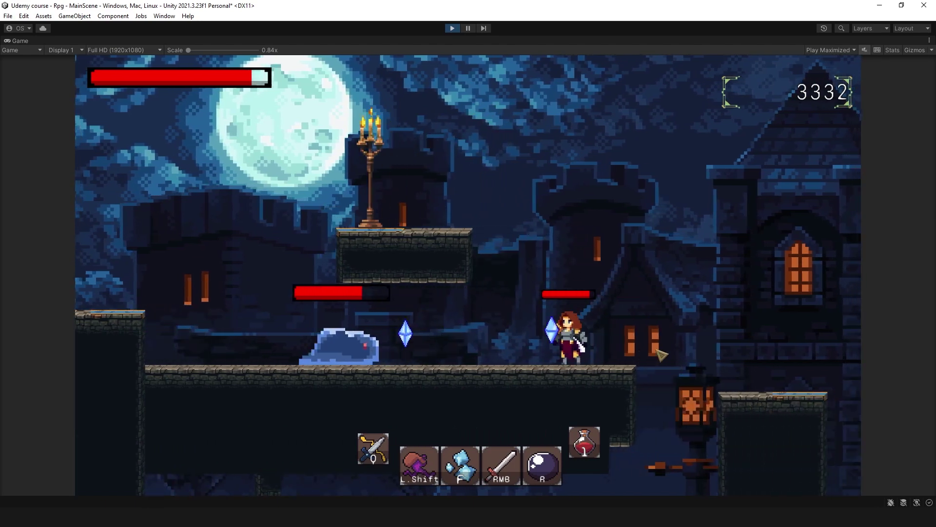
right_click(315, 349)
right_click(315, 349)
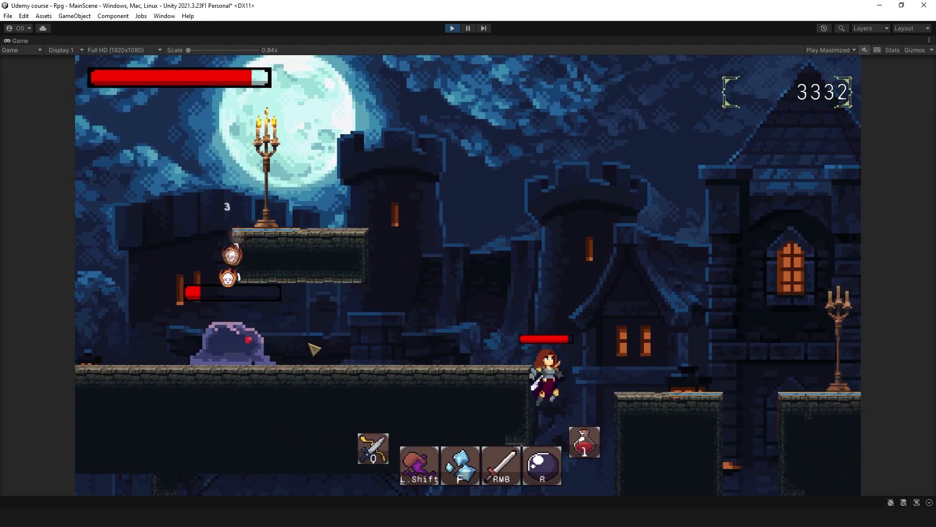
Bring the player back onto the ledge and kill the big slime, backing away from the smaller slimes
key(space)
key(a)
key(shift)
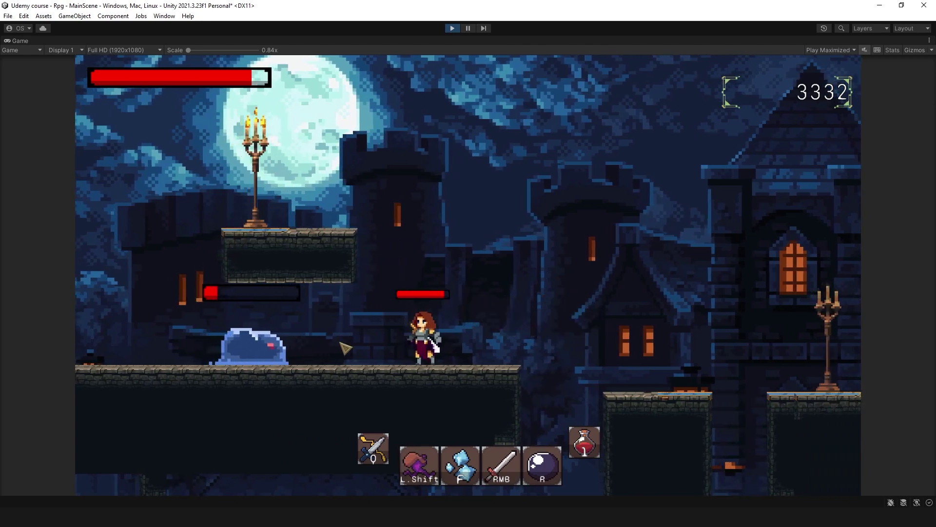
click(581, 318)
key(a)
click(581, 318)
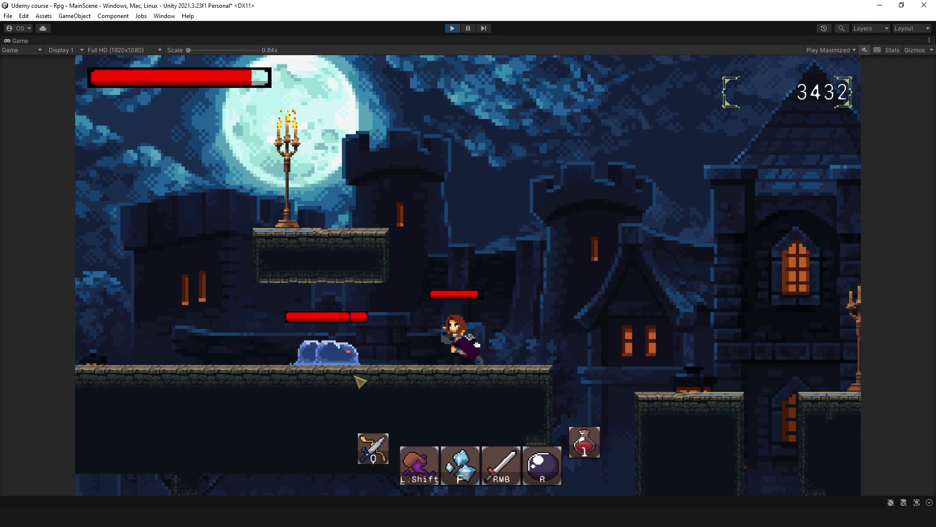
right_drag(553, 377, 553, 376)
key(d)
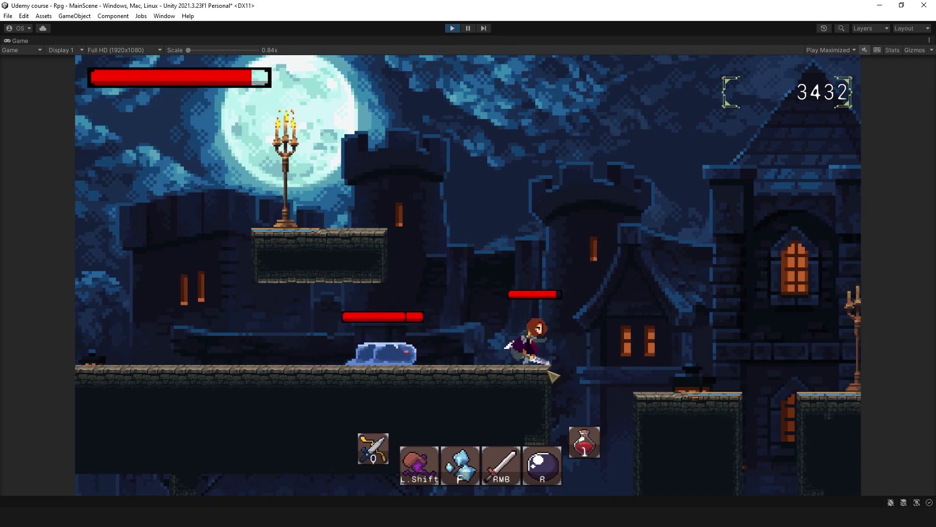
Dash the player away from the medium slimes and view the unlocked skills in the skill tree
key(space)
key(shift)
key(k)
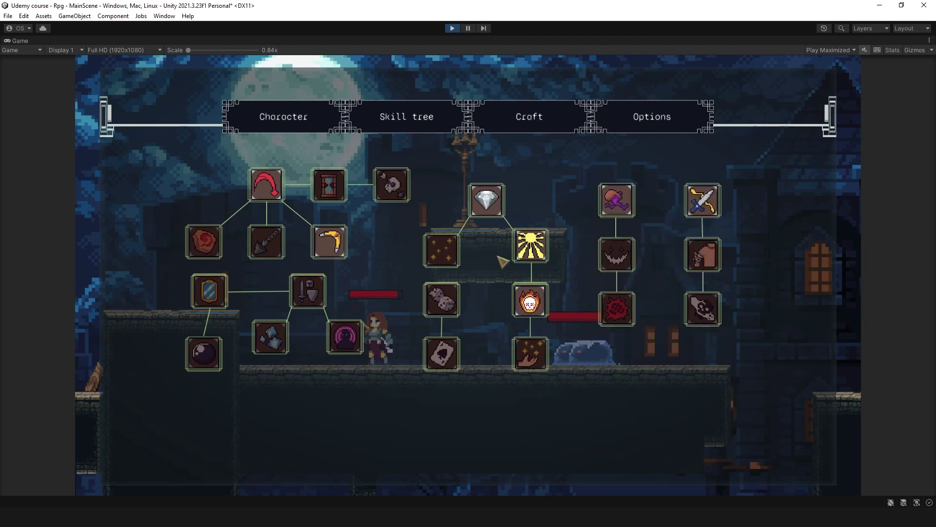
key(k)
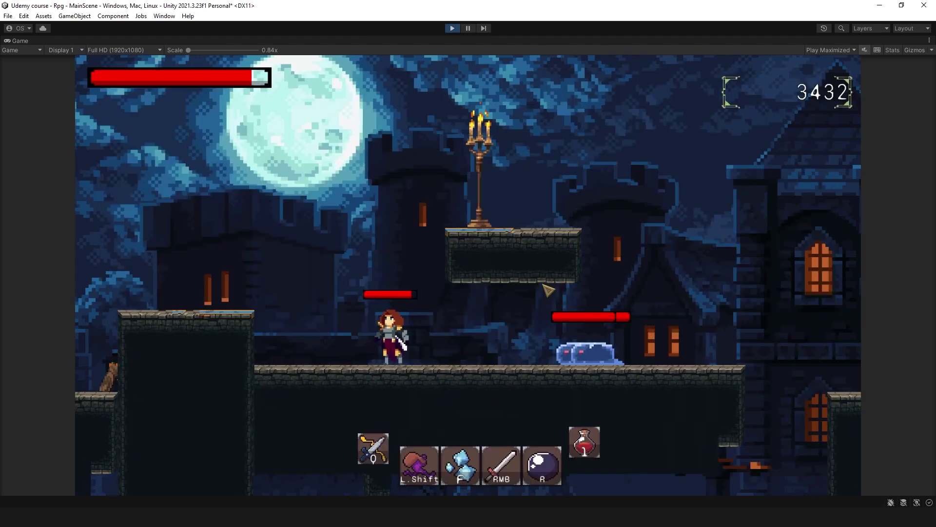
Throw the sword at the two medium slimes from a distance, retreating onto the raised block between throws
key(d)
right_drag(574, 364, 467, 292)
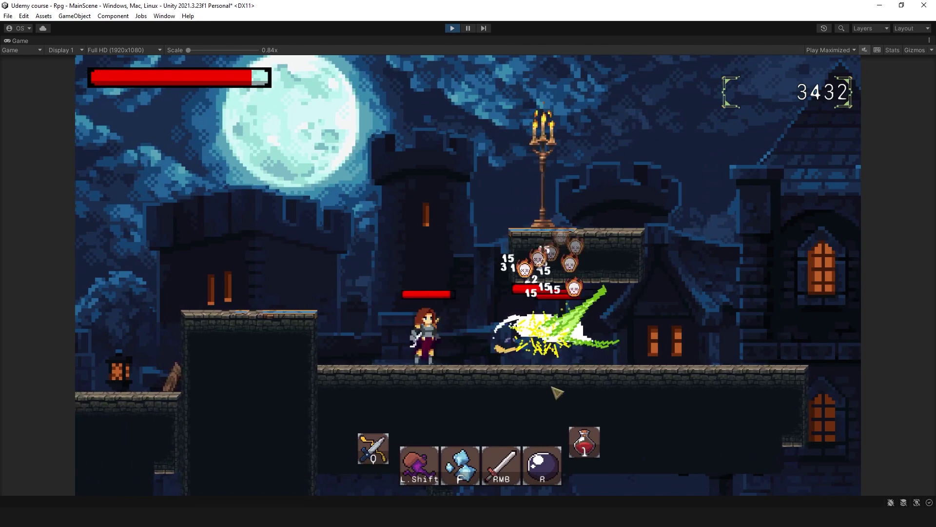
key(a)
key(space)
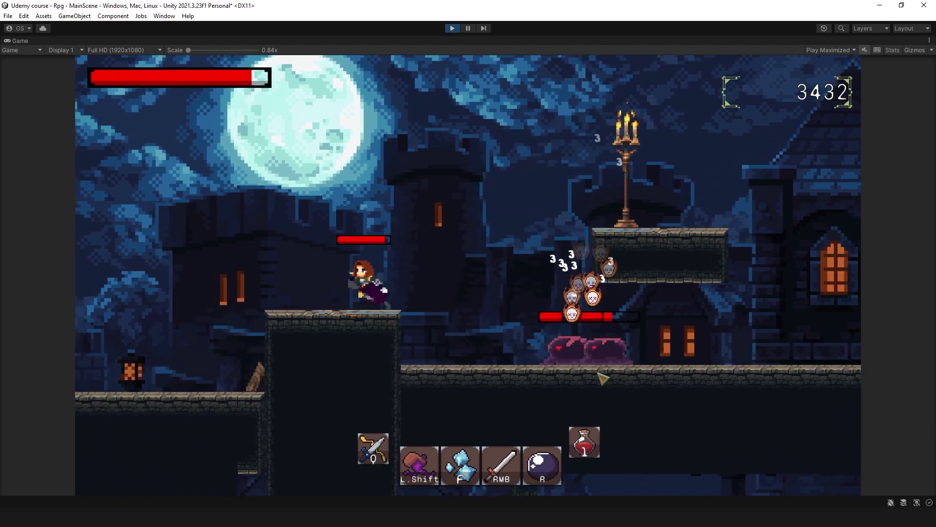
key(d)
right_drag(599, 373, 609, 369)
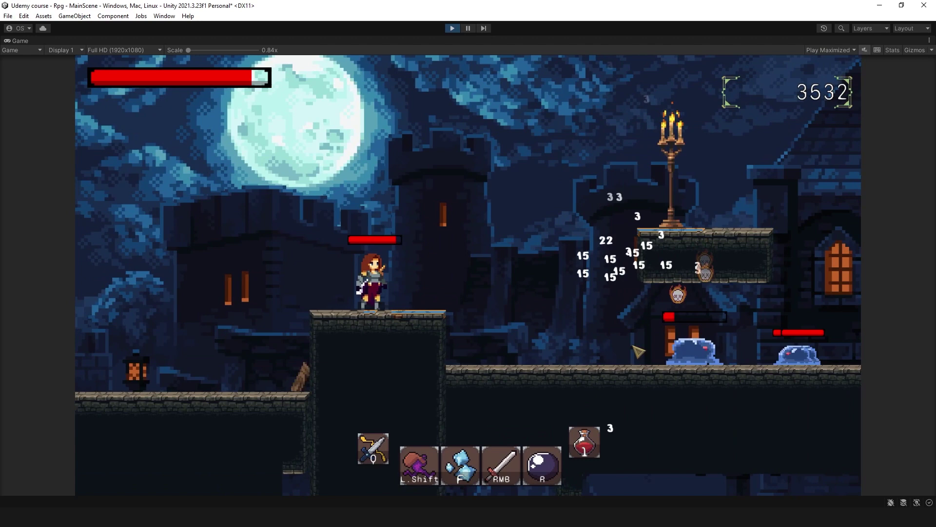
Dash the player back among the remaining slimes and strike them with the sword
key(d)
key(space)
key(shift)
key(a)
click(586, 309)
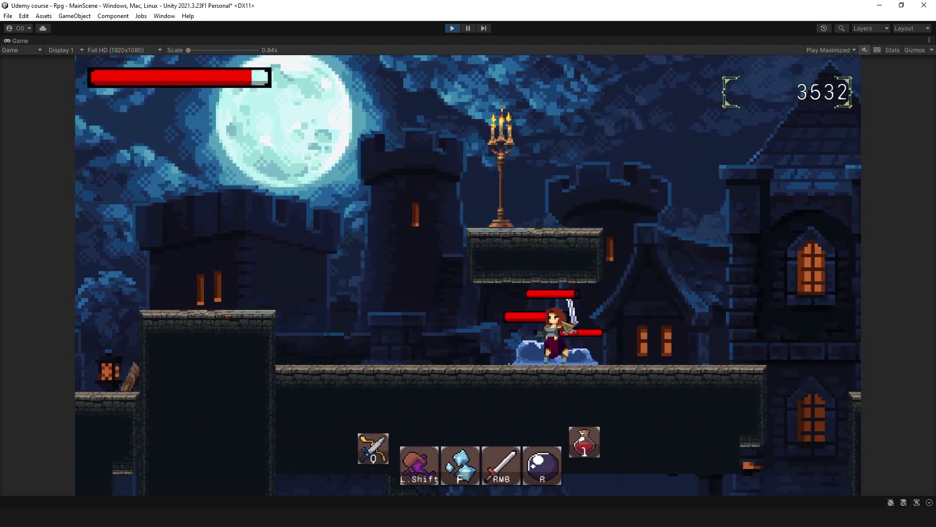
click(581, 320)
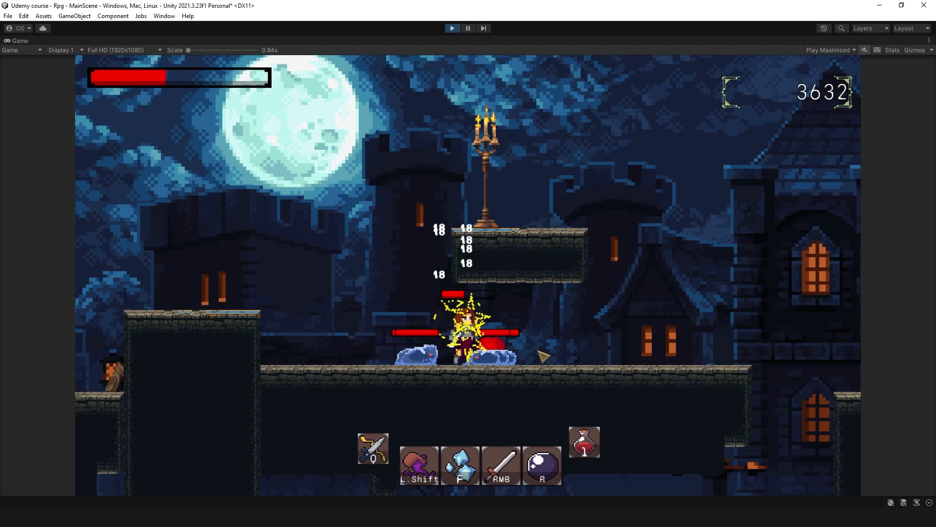
Escape from the small slimes across the gap and throw the sword back at them from the far platform
key(d)
key(shift)
key(space)
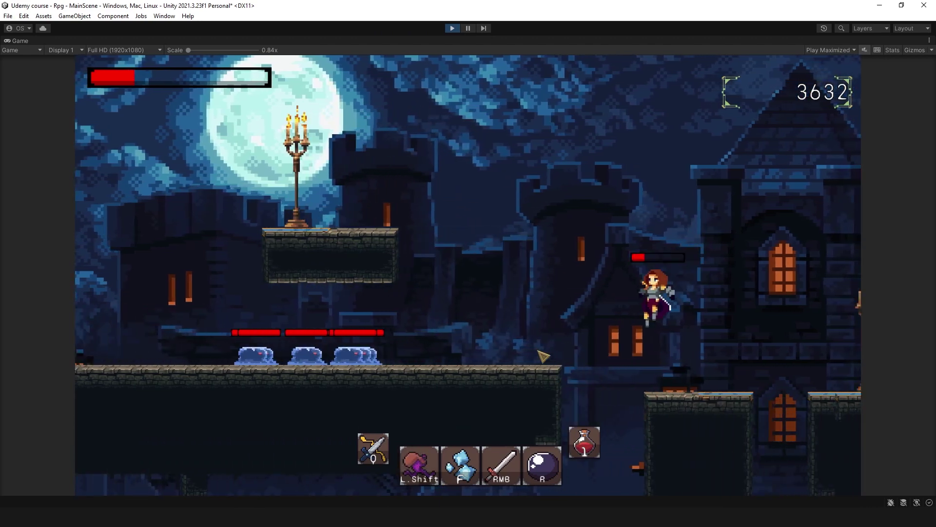
key(d)
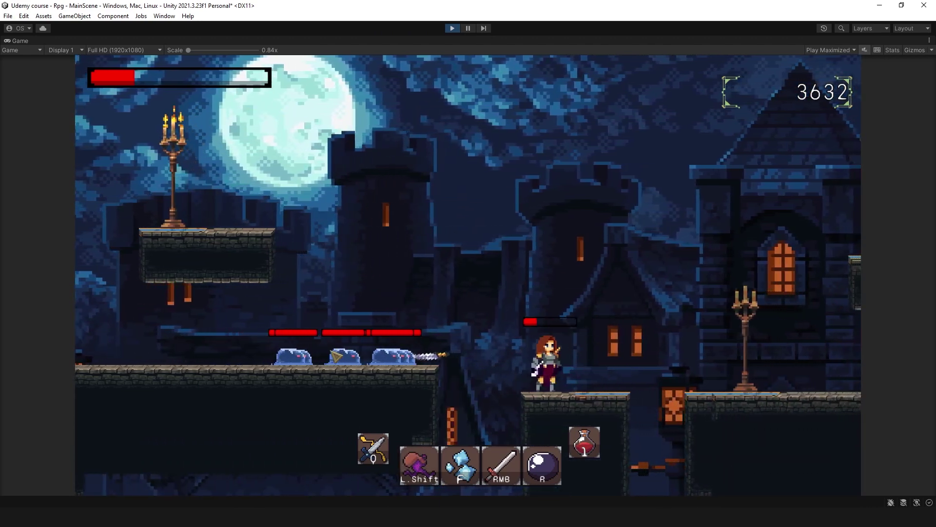
right_click(346, 351)
key(a)
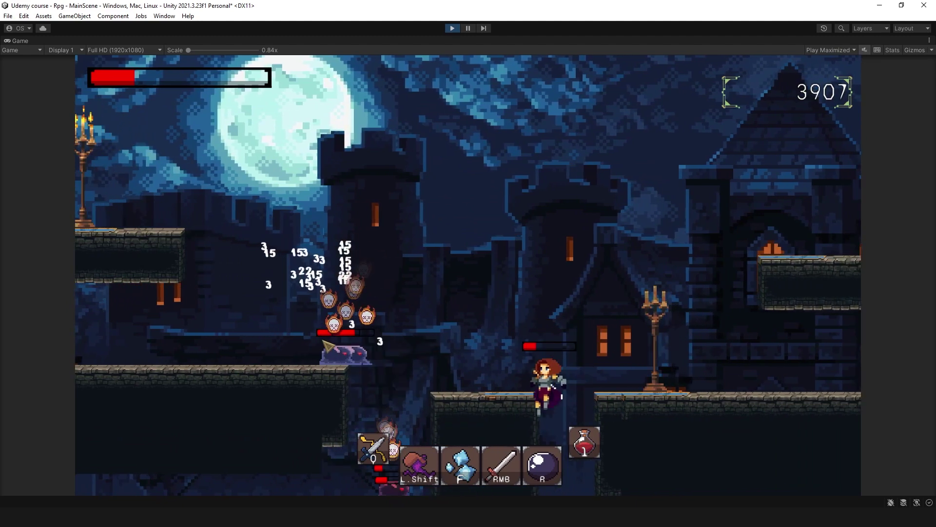
key(space)
key(a)
key(space)
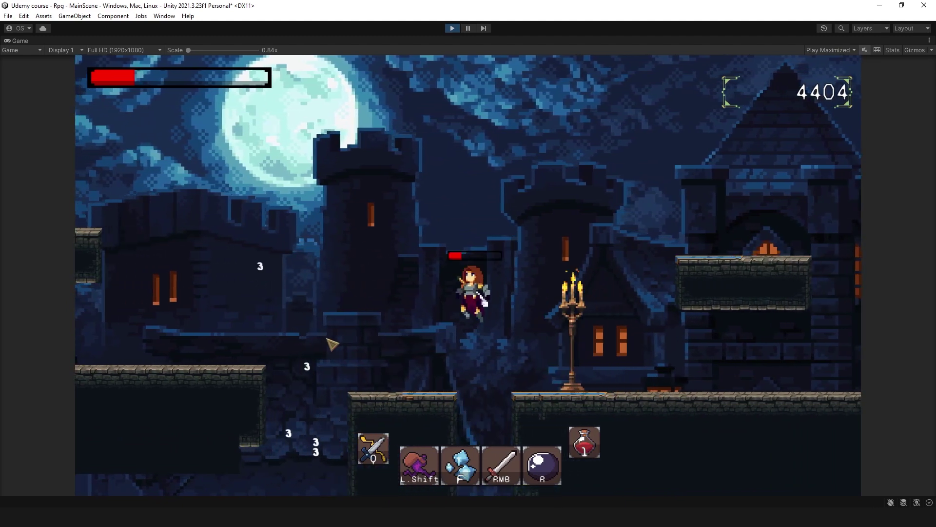
key(a)
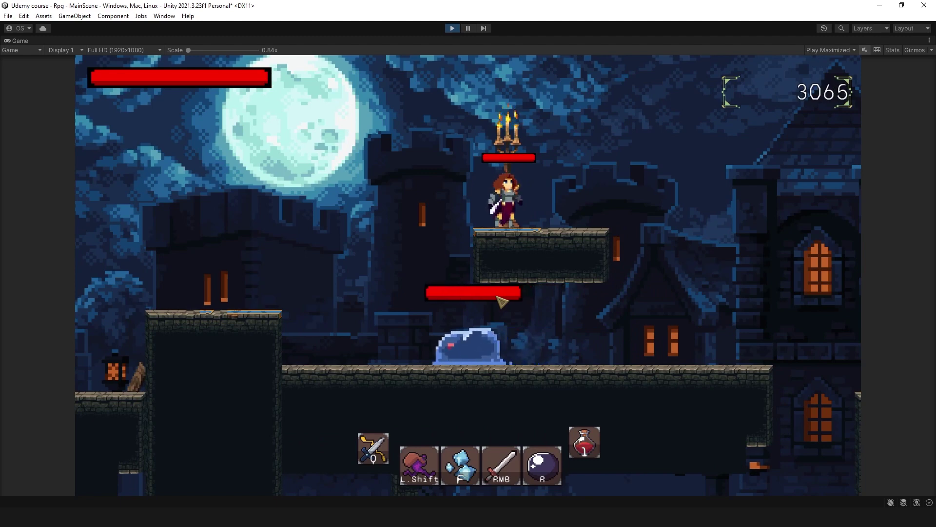
Bring the player down from the candle platform and walk around the big slime on both of its sides
key(a)
key(d)
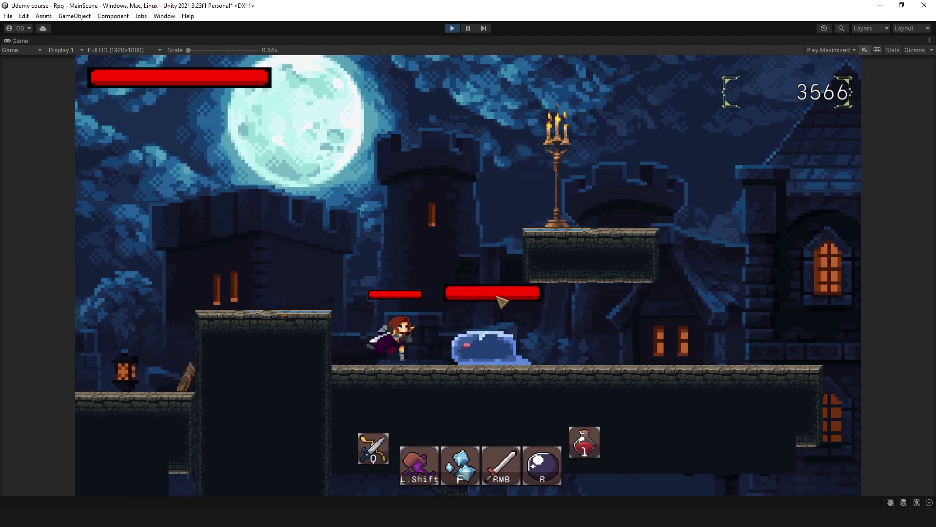
key(a)
key(d)
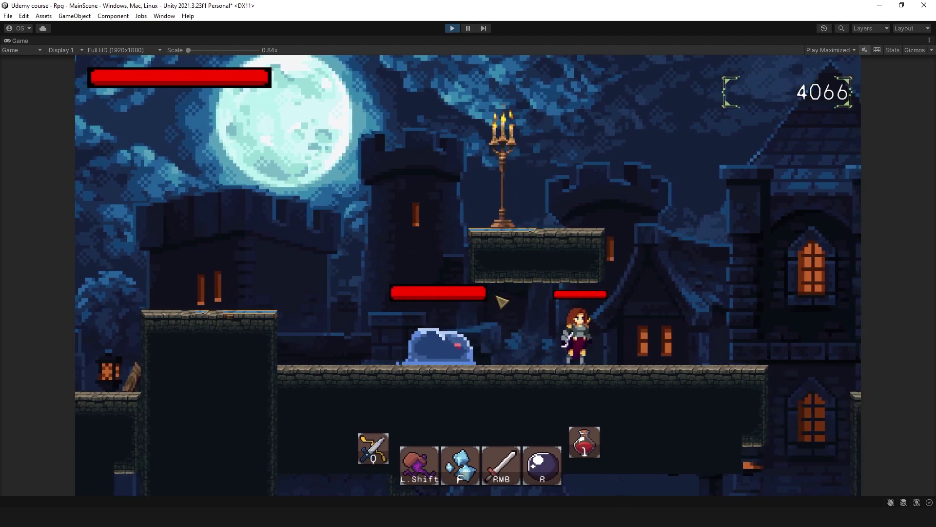
key(d)
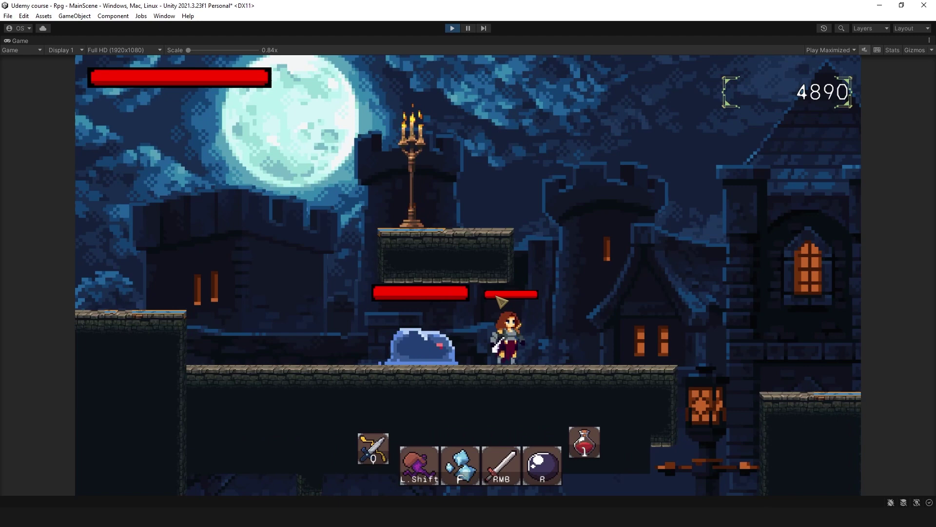
key(d)
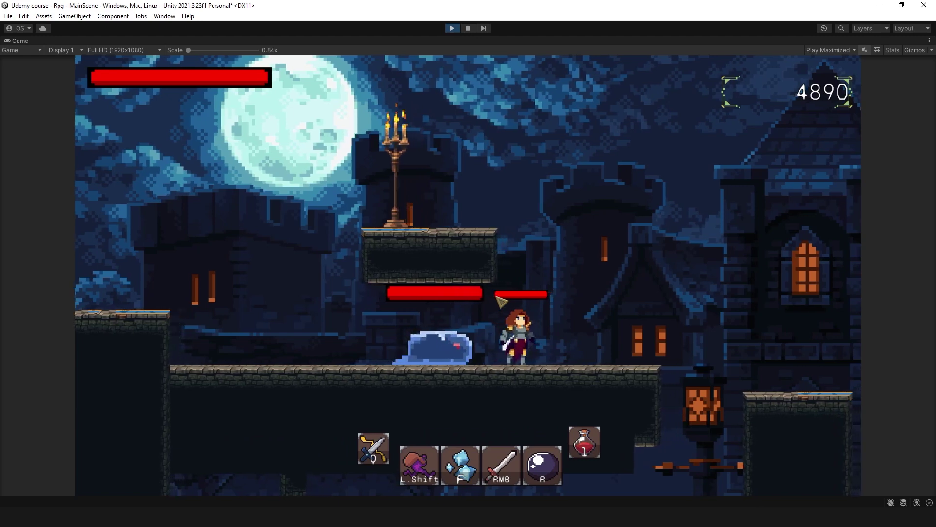
key(d)
key(a)
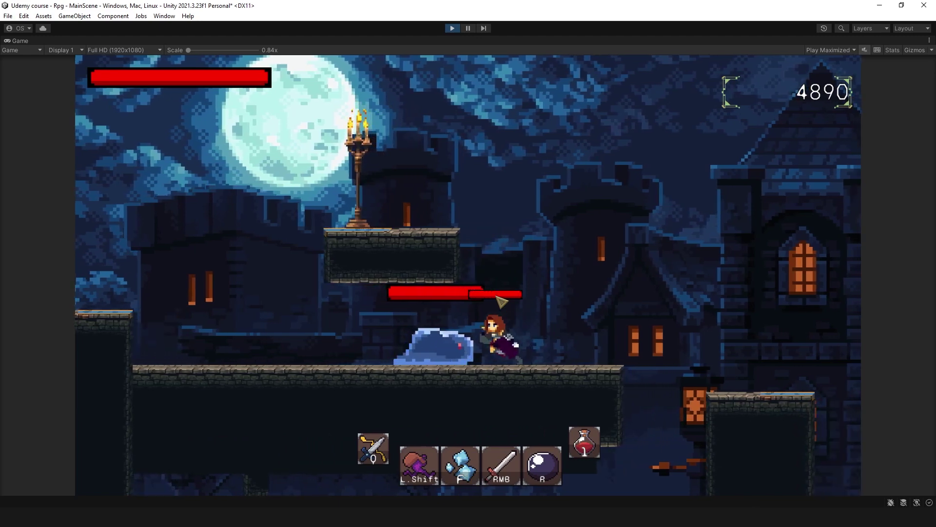
key(a)
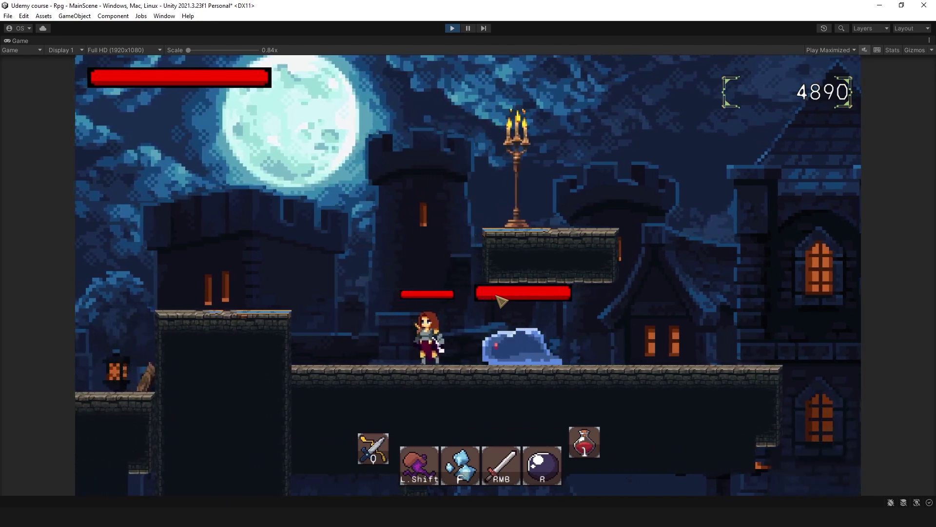
Pause the play test and preview the slimeStunStart clip on the Animator of Enemy_Slime_Big
click(453, 29)
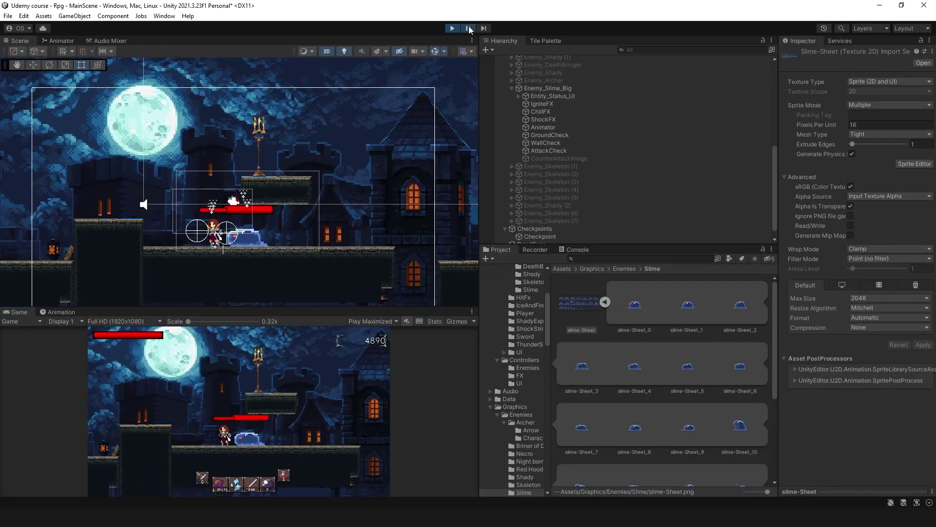
click(468, 28)
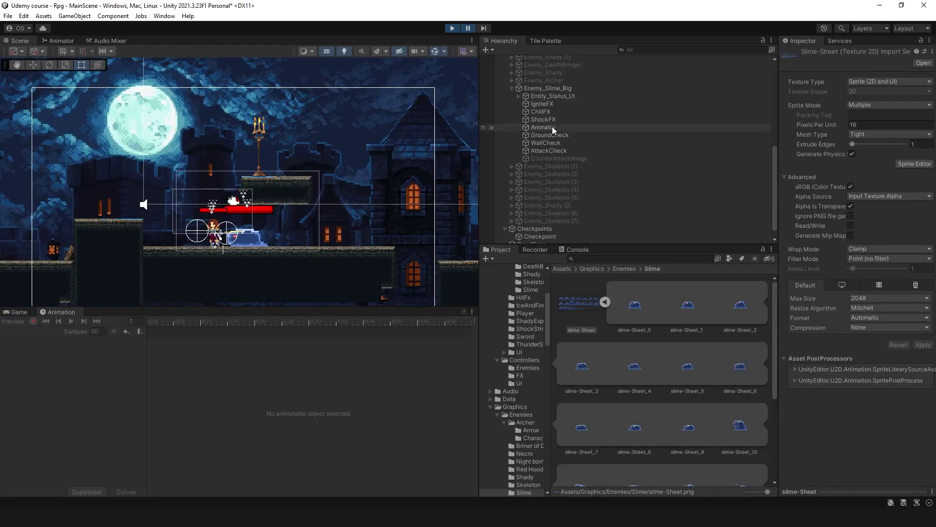
double_click(552, 127)
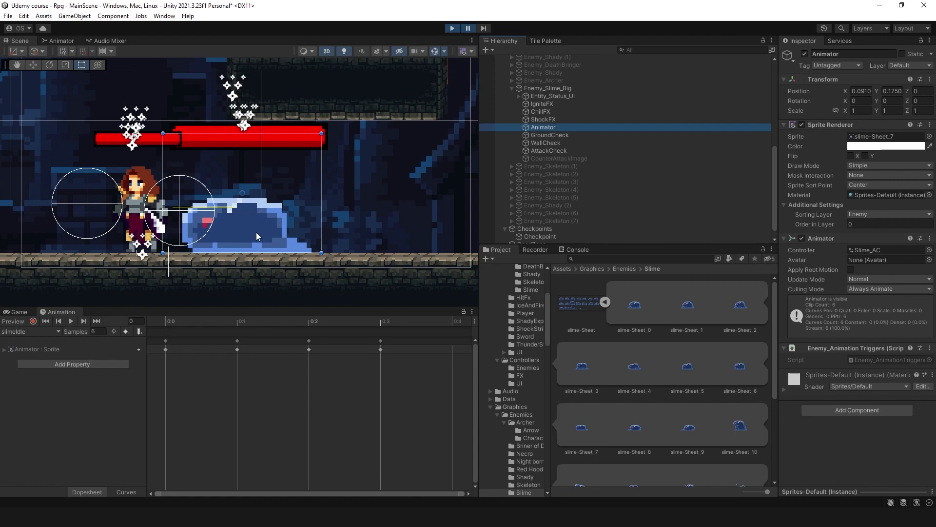
click(48, 332)
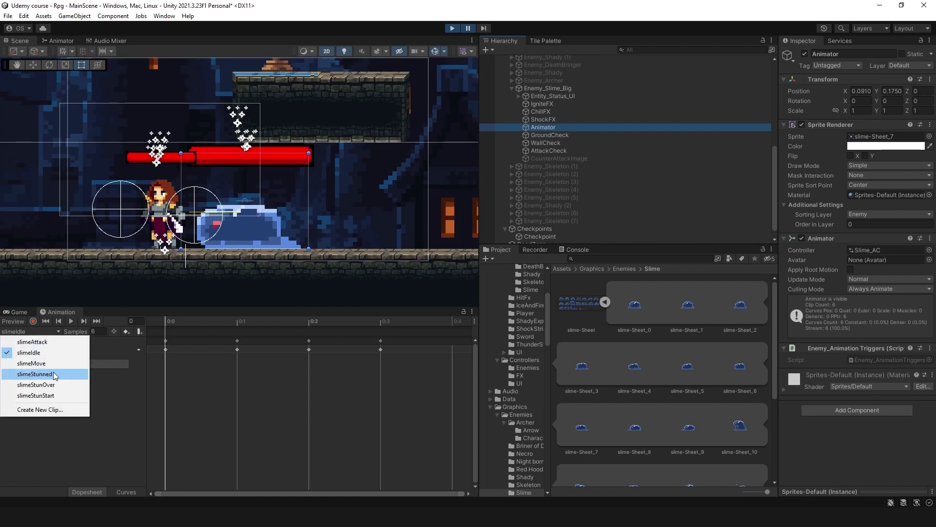
click(49, 395)
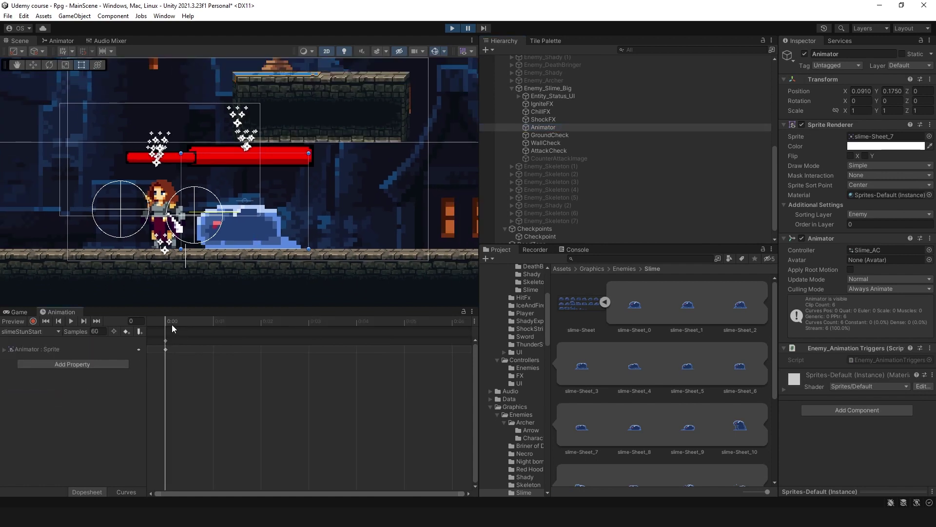
click(34, 333)
click(72, 395)
drag(172, 324, 306, 324)
Scrub through the slimeStunned clip and shift the flattened slime sprite under the player's feet
click(35, 331)
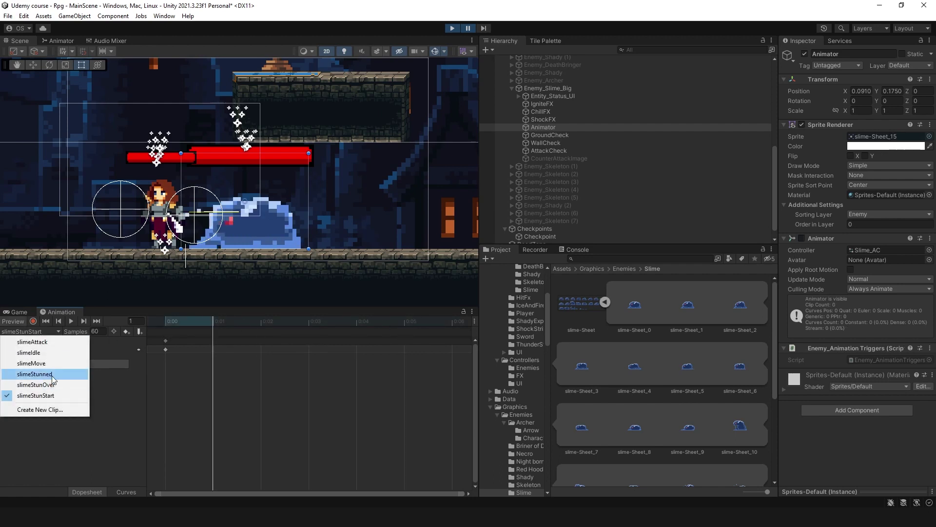
click(29, 386)
drag(177, 322, 379, 351)
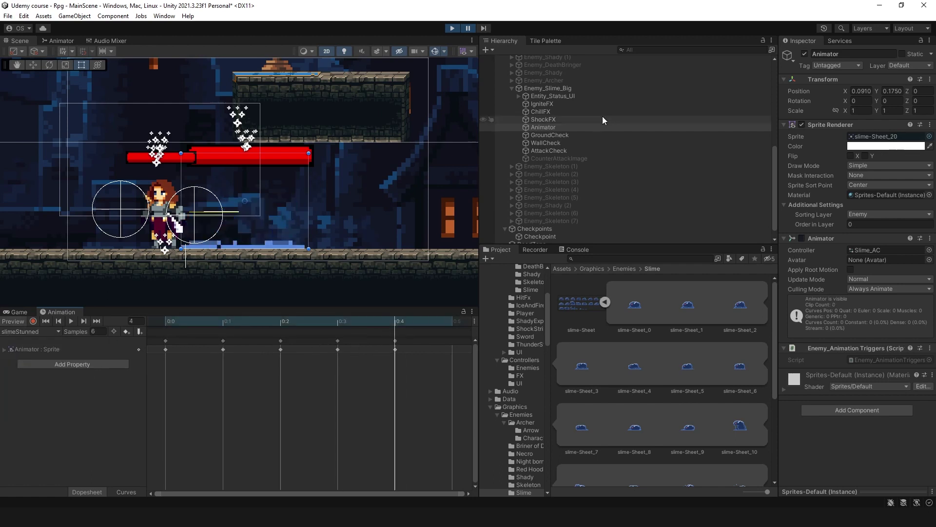
drag(286, 201, 218, 201)
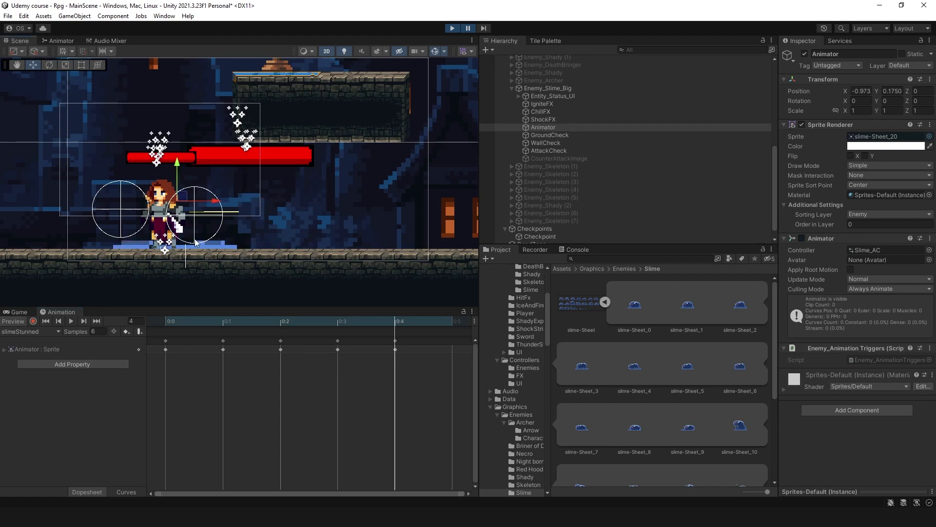
Preview the frames of the slimeStunOver clip
click(43, 332)
click(50, 385)
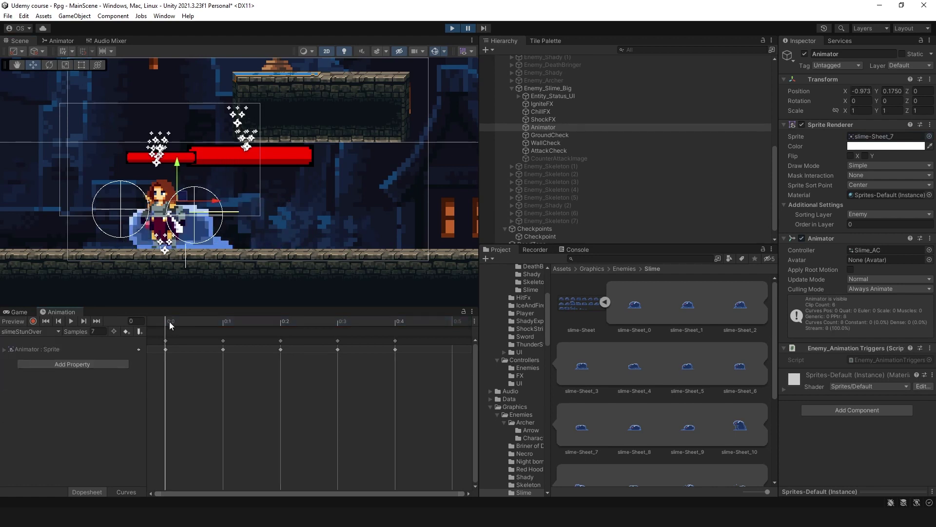
drag(169, 321, 111, 456)
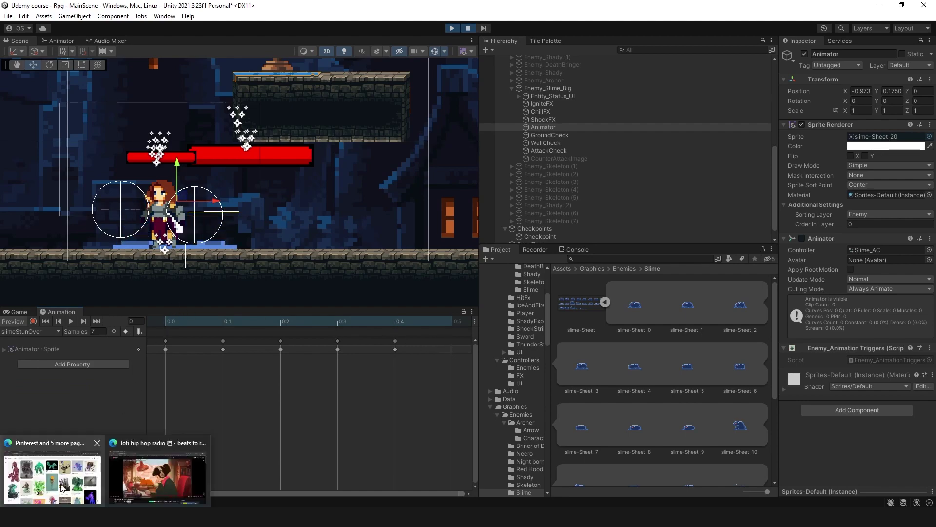
Switch to the browser and view the Pinterest slime artwork and the Gelatinous Cube - 01 reference
click(62, 487)
click(342, 351)
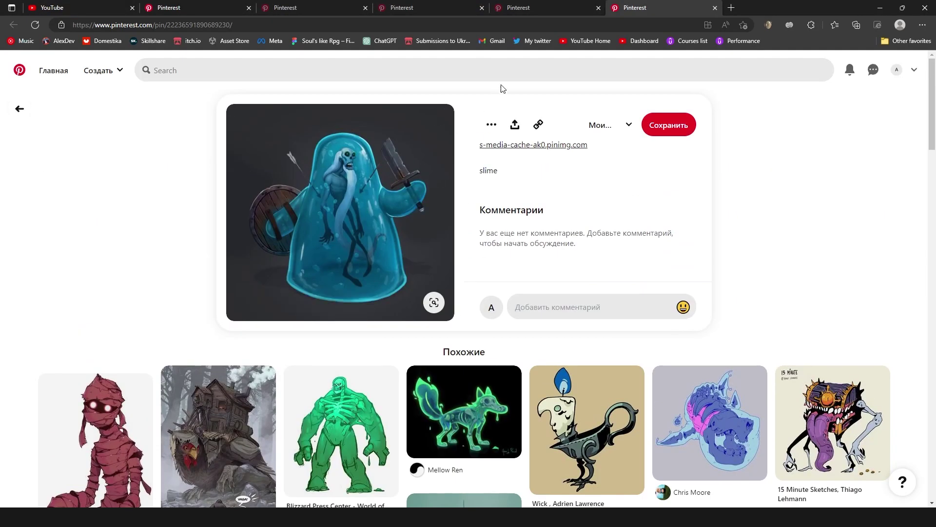
click(546, 5)
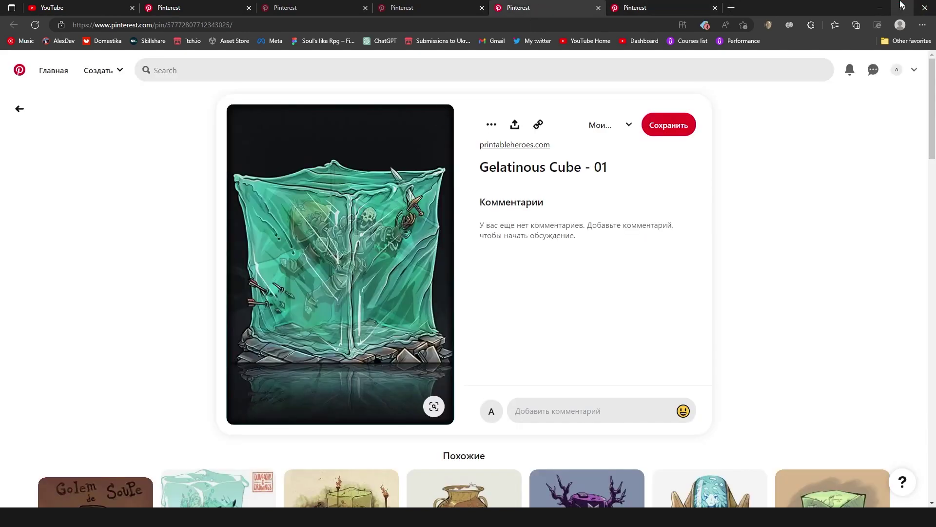
Return to Unity, restart the play test and strike the big slime with the sword
click(452, 28)
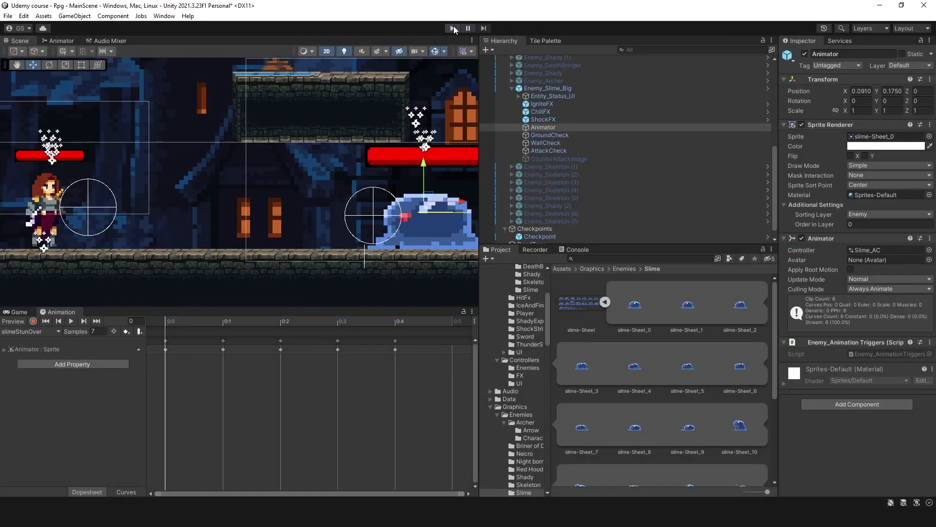
key(ctrl+p)
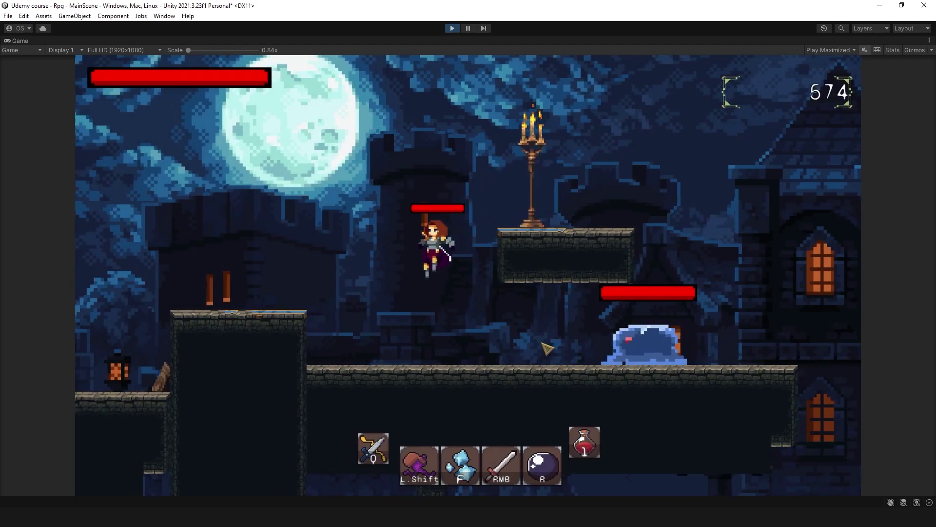
key(d)
click(627, 353)
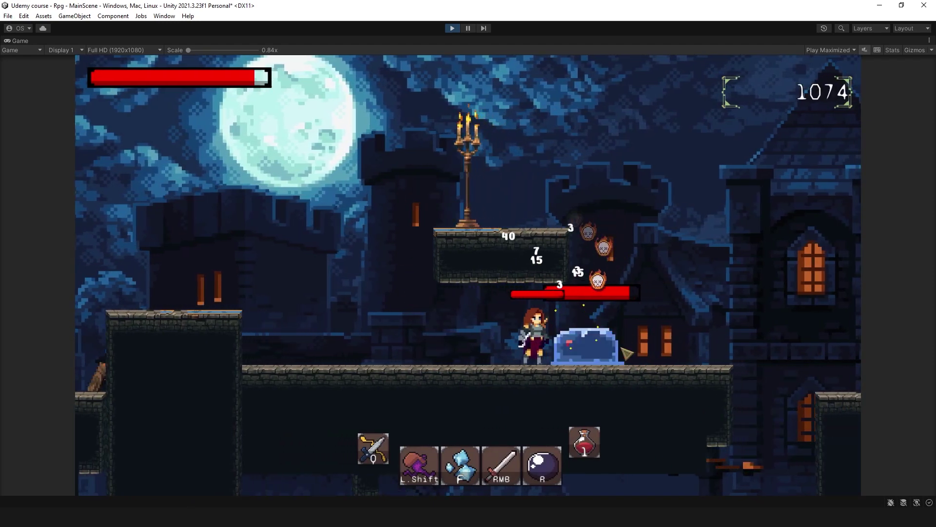
click(627, 354)
click(623, 349)
Back the player away from the big slime, then approach and strike it again
key(a)
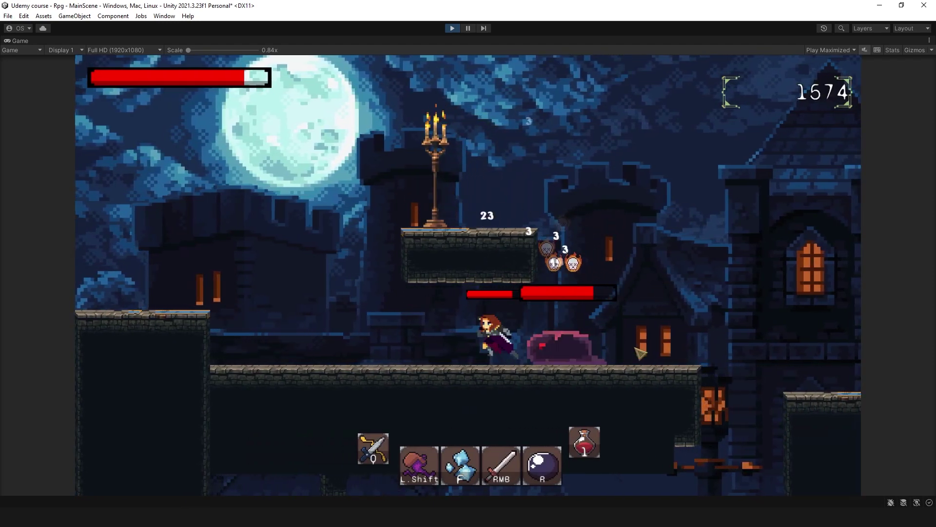
key(d)
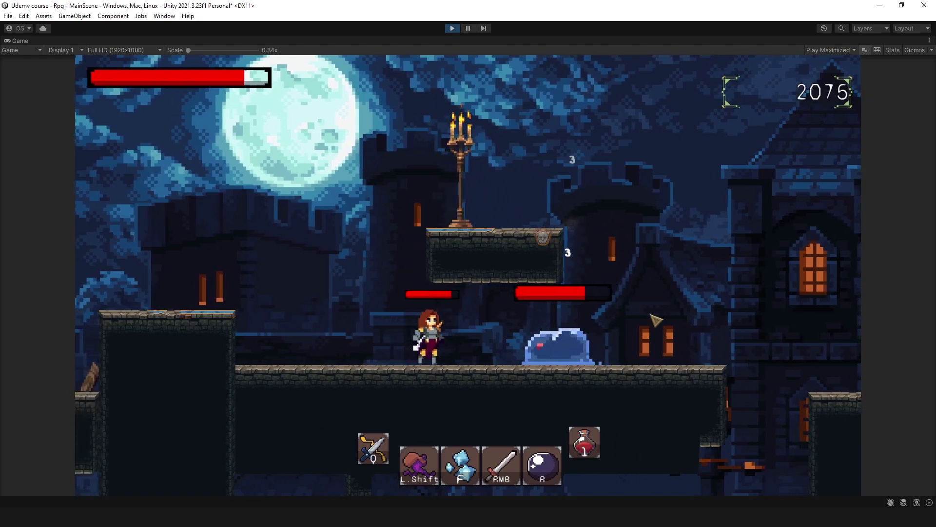
key(a)
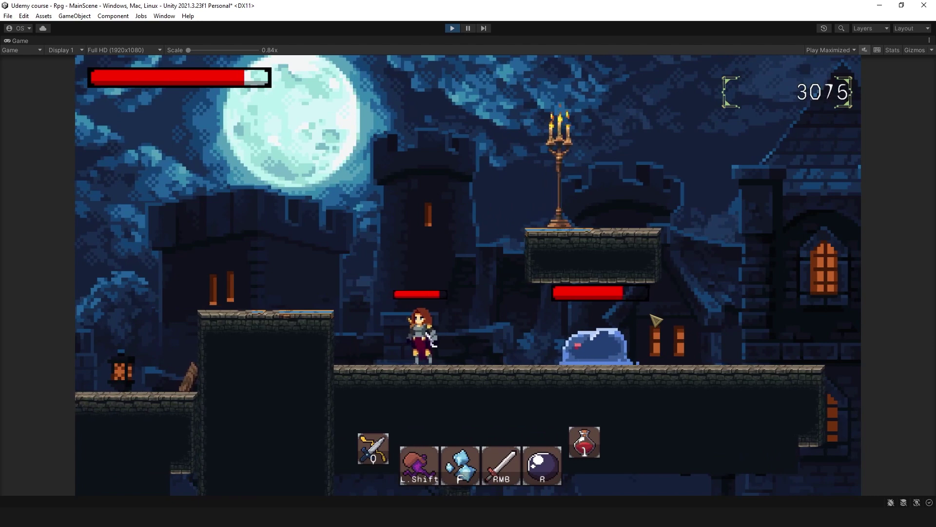
click(653, 323)
key(d)
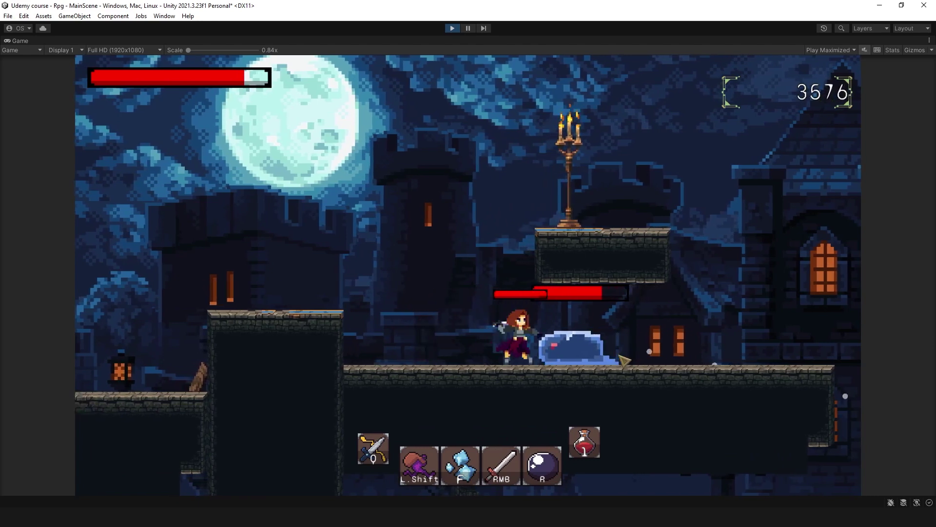
click(624, 360)
Dash the player past the big slime and jump across the gap onto the neighbouring platform
key(shift)
key(d)
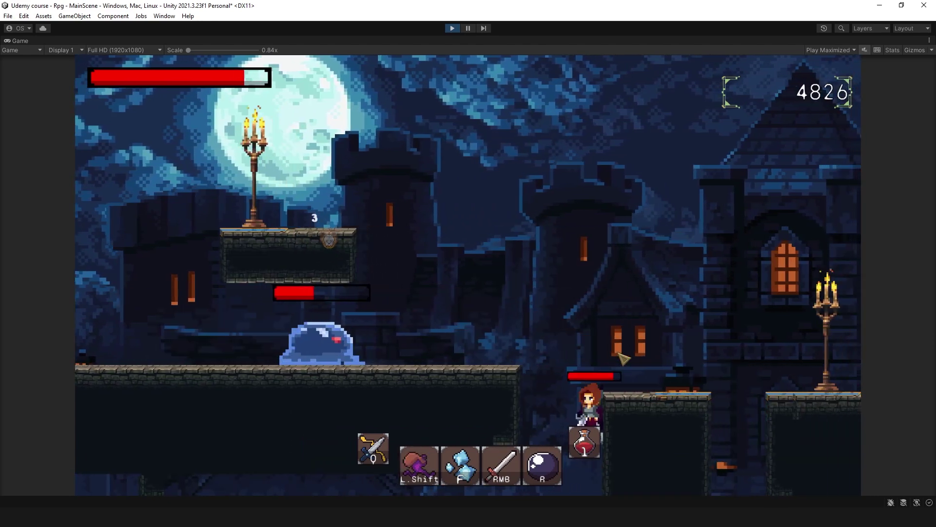
key(space)
key(d)
key(shift)
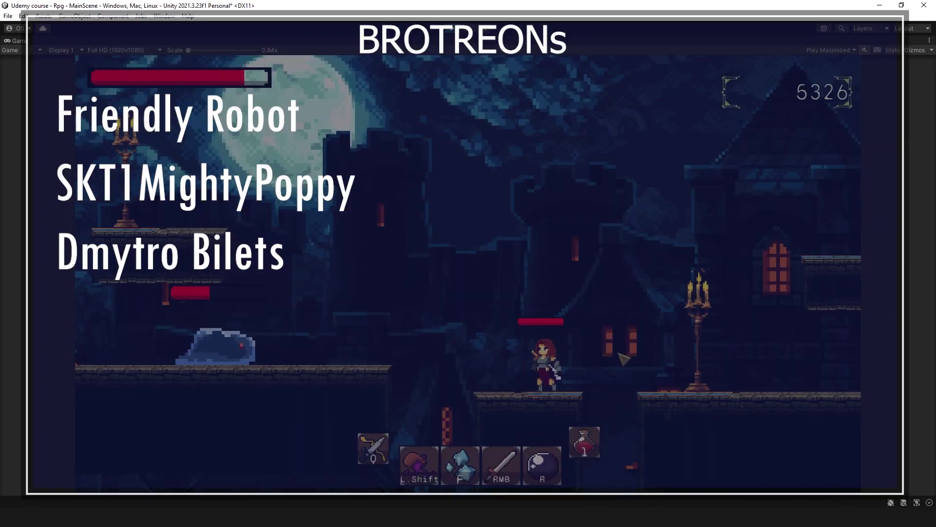